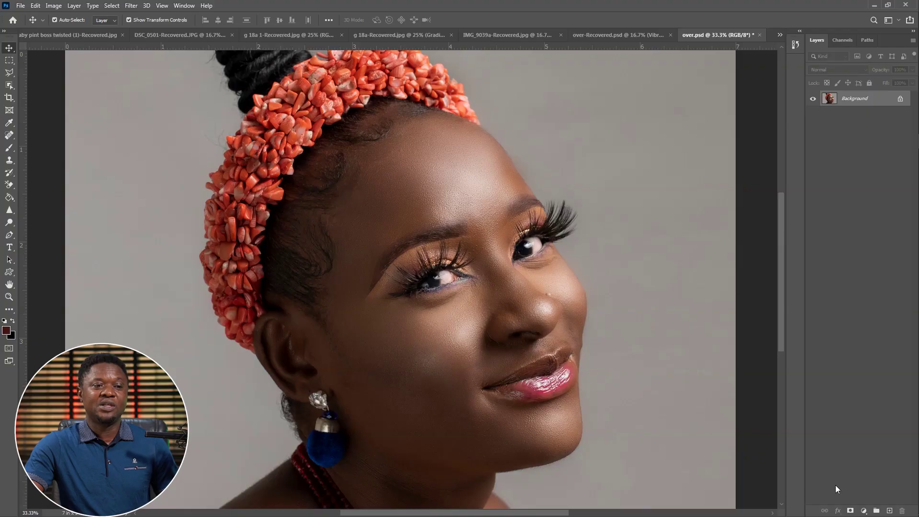
- Add a Gradient Map adjustment layer to the portrait and open its gradient in the Gradient Editor
{"action": "left_click", "coordinate": [863, 510]}
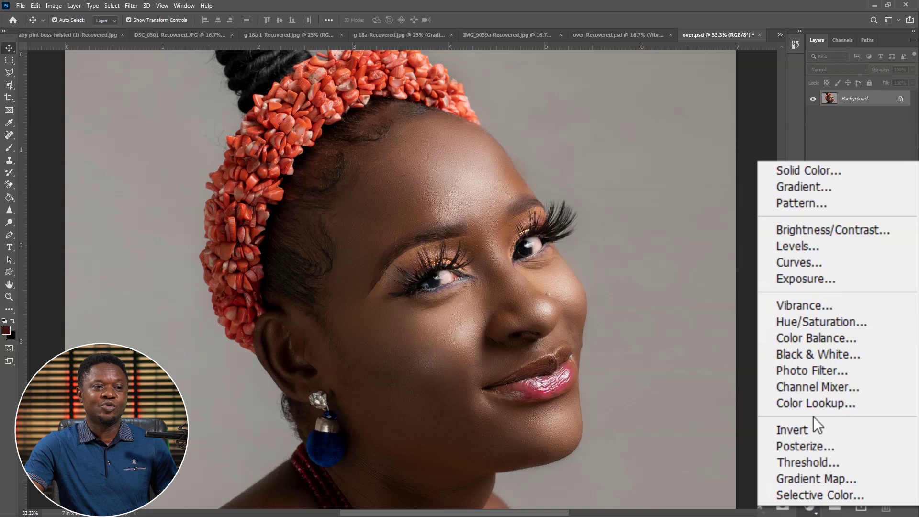
{"action": "left_click", "coordinate": [825, 479]}
{"action": "left_click", "coordinate": [727, 170]}
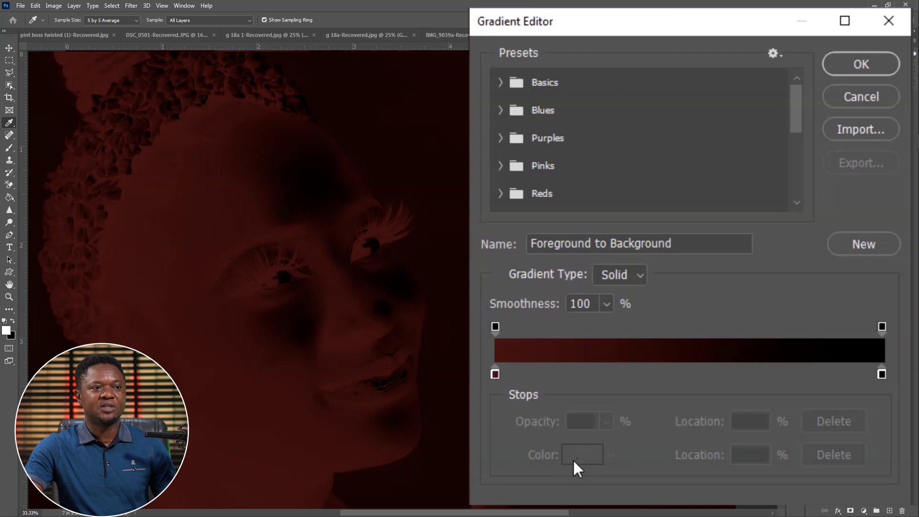
- Set the gradient's left colour stop to pure black (000000)
{"action": "left_click", "coordinate": [495, 374]}
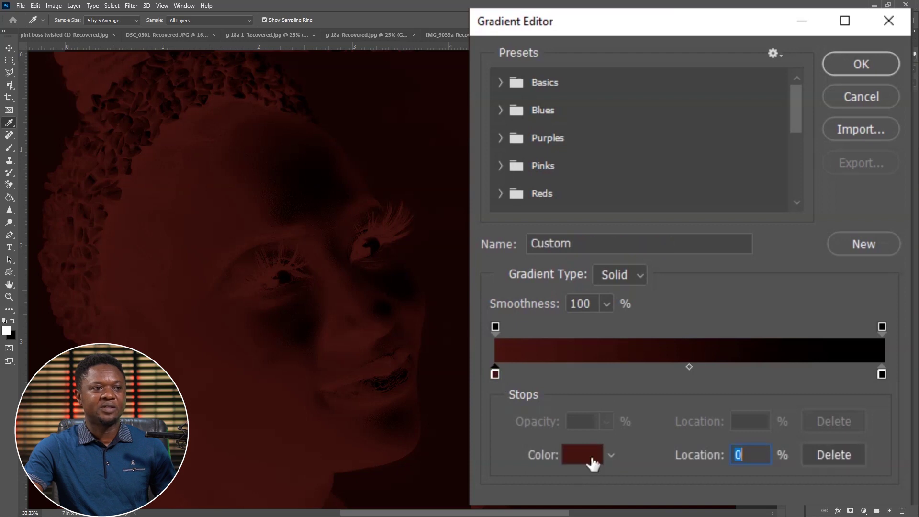
{"action": "left_click", "coordinate": [581, 455]}
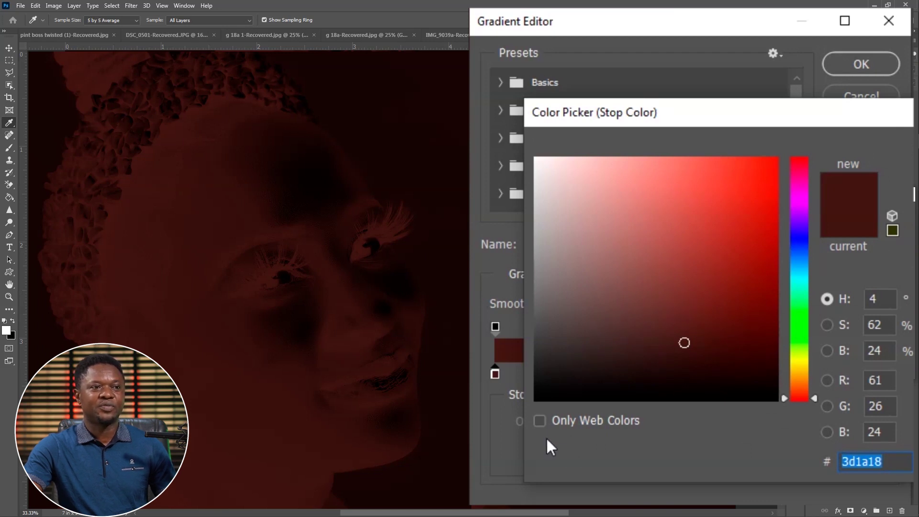
{"action": "left_click", "coordinate": [563, 372]}
{"action": "left_click_drag", "start_coordinate": [562, 372], "coordinate": [511, 424]}
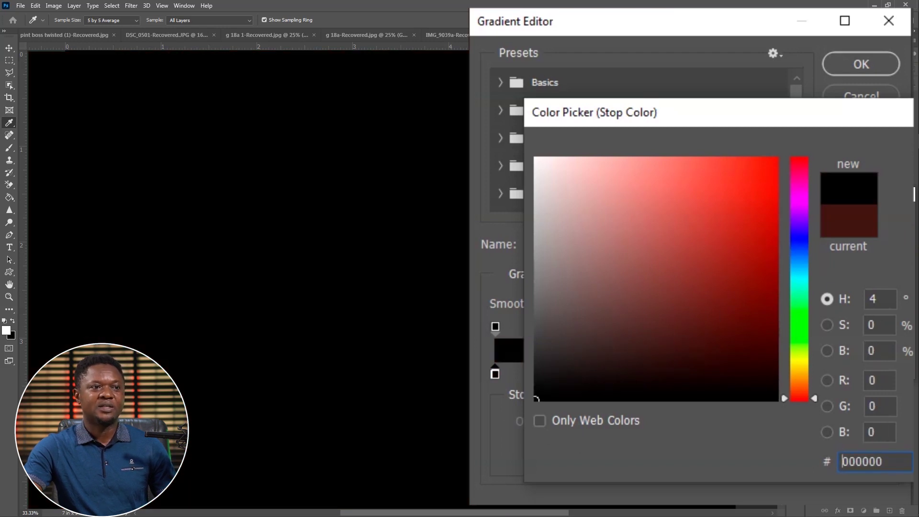
{"action": "key", "text": "Return"}
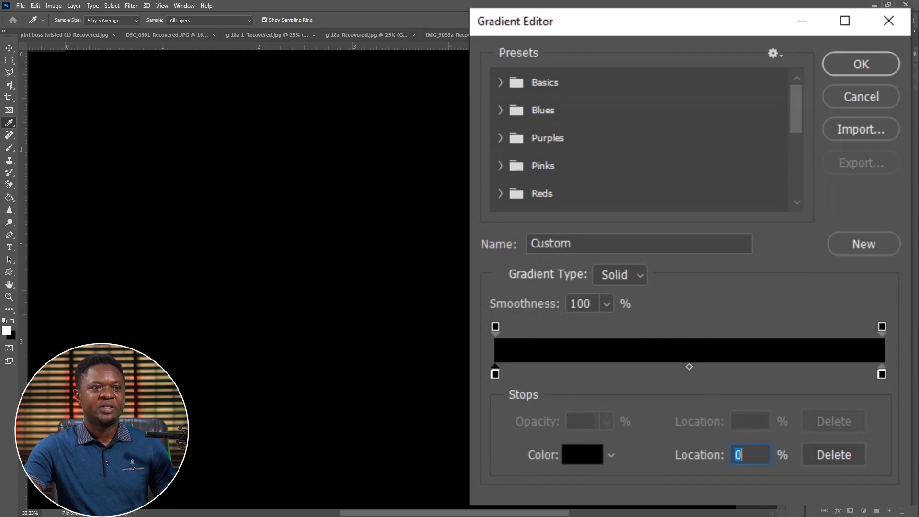
- Set the gradient's right colour stop to white (ffffff)
{"action": "left_click", "coordinate": [882, 374]}
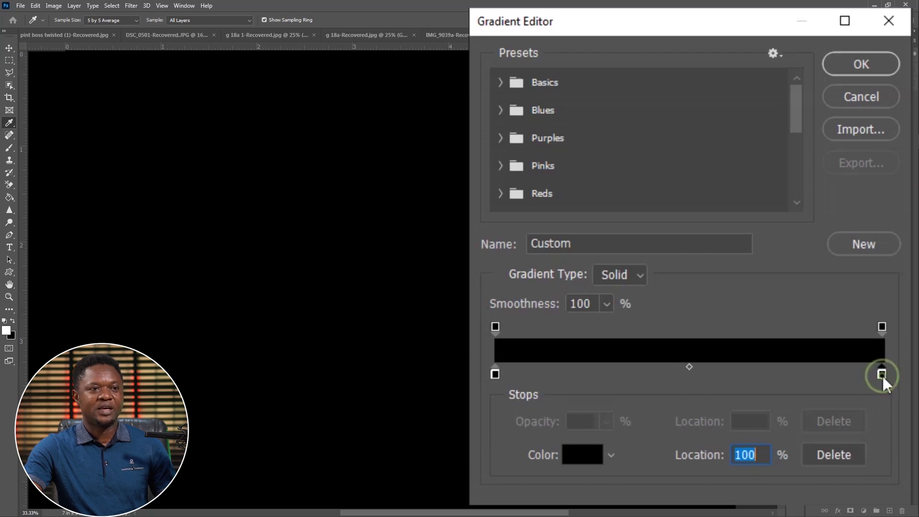
{"action": "left_click", "coordinate": [579, 460]}
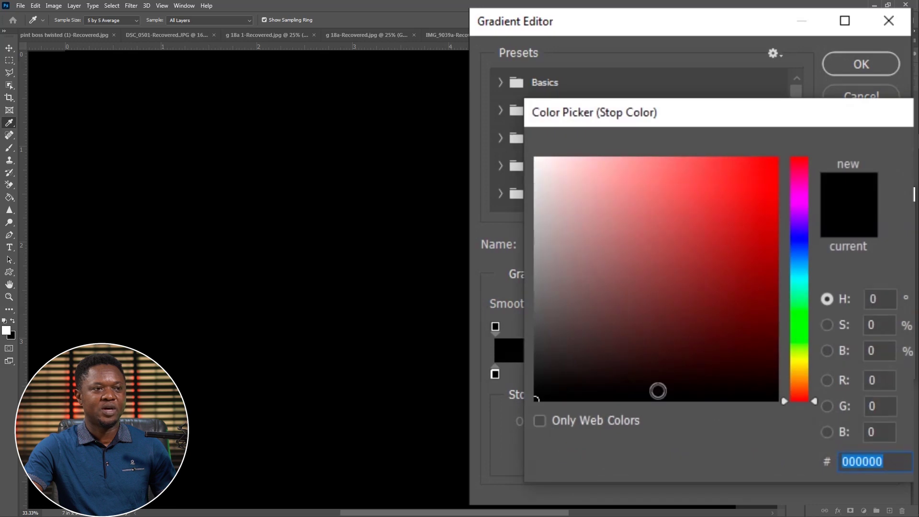
{"action": "type", "text": "ffffff"}
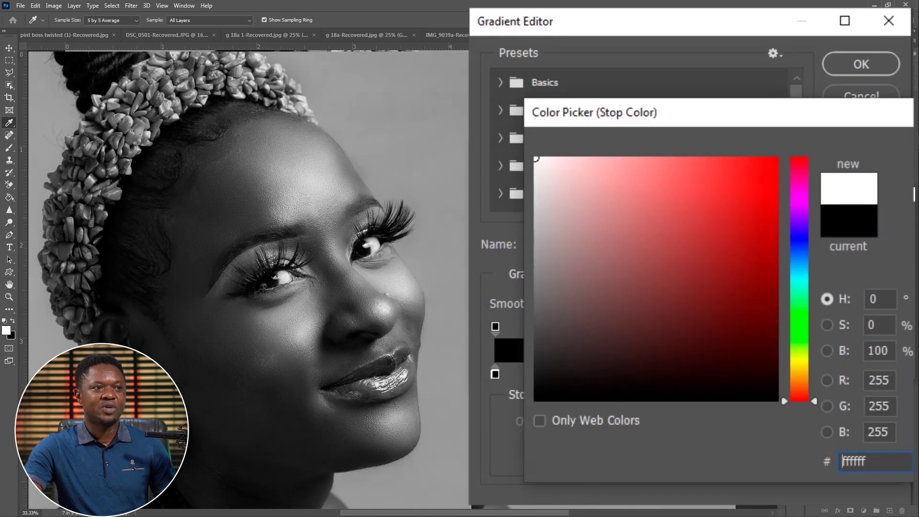
{"action": "key", "text": "Return"}
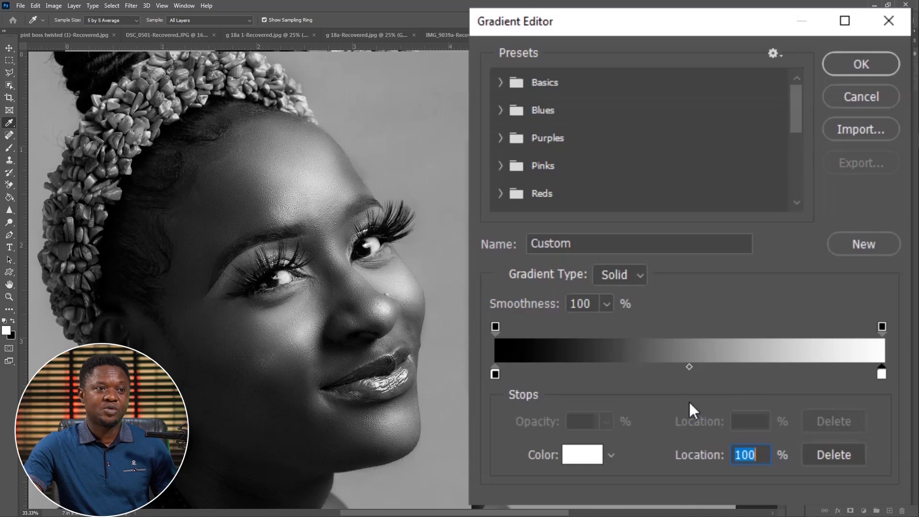
- Add a middle gradient stop at 50% in neutral grey 808080 (brightness 50, saturation 0)
{"action": "left_click", "coordinate": [687, 374]}
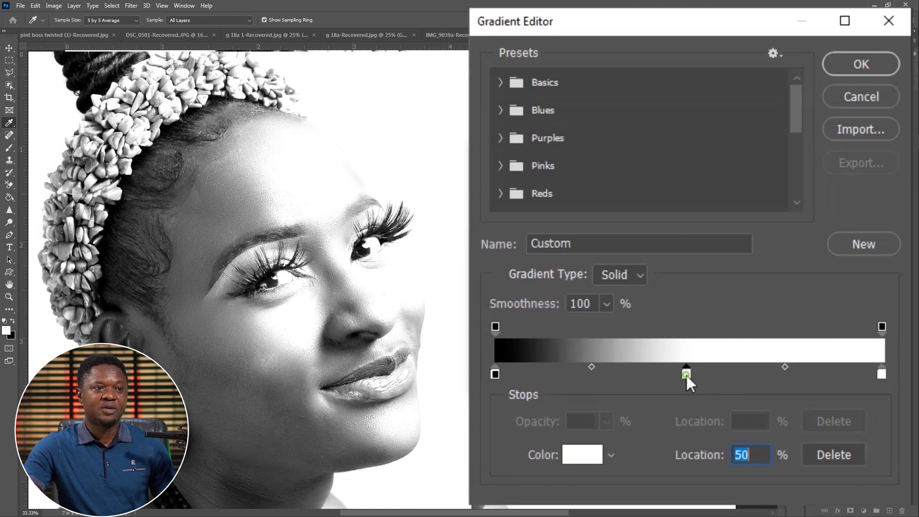
{"action": "left_click", "coordinate": [582, 458]}
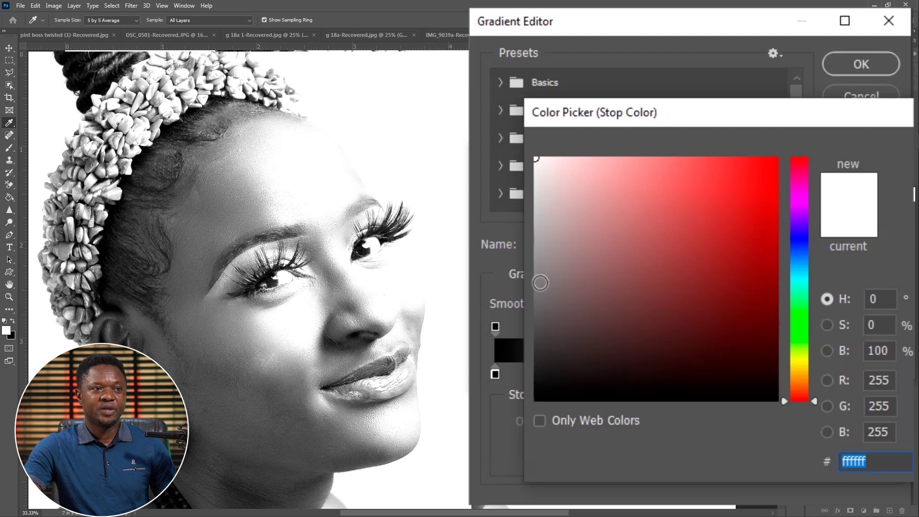
{"action": "left_click", "coordinate": [538, 282]}
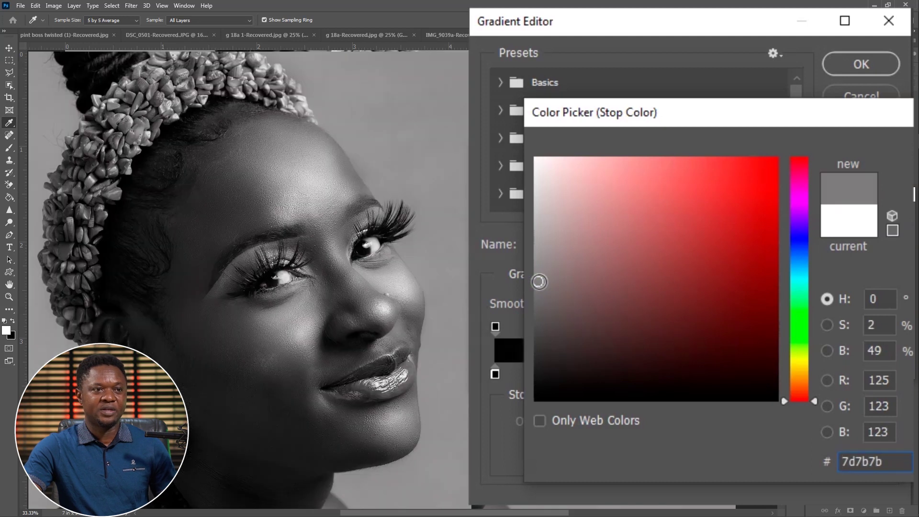
{"action": "left_click", "coordinate": [878, 351]}
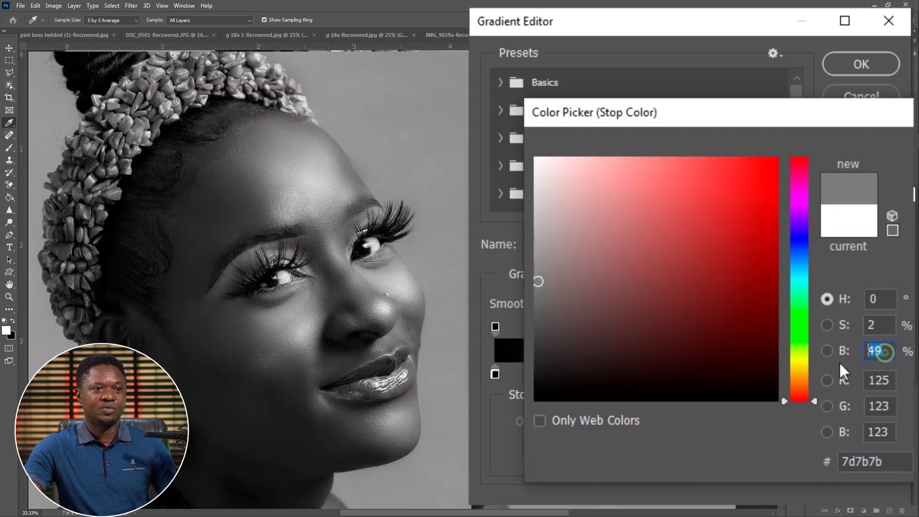
{"action": "type", "text": "50"}
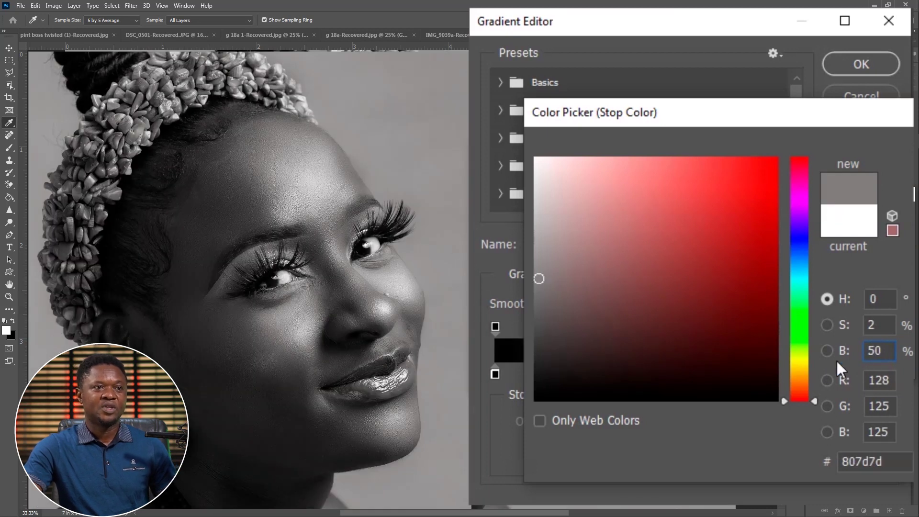
{"action": "double_click", "coordinate": [876, 325]}
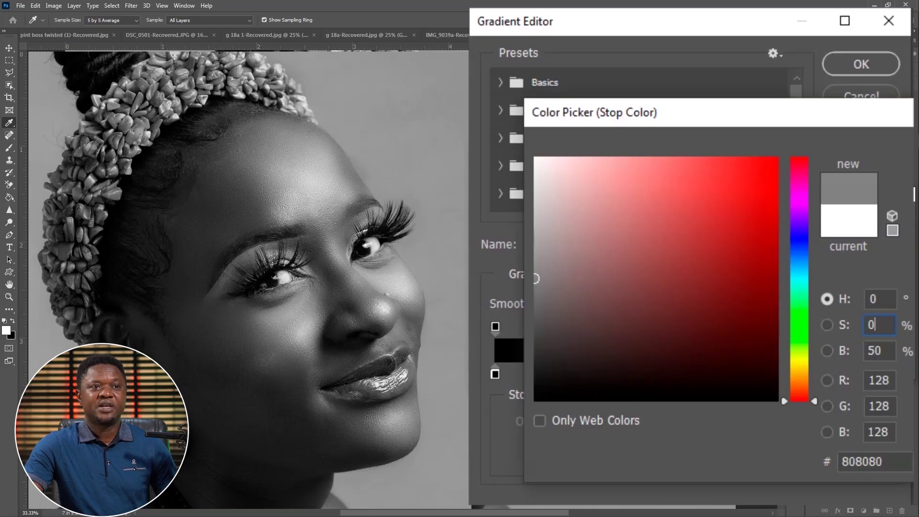
{"action": "key", "text": "Return"}
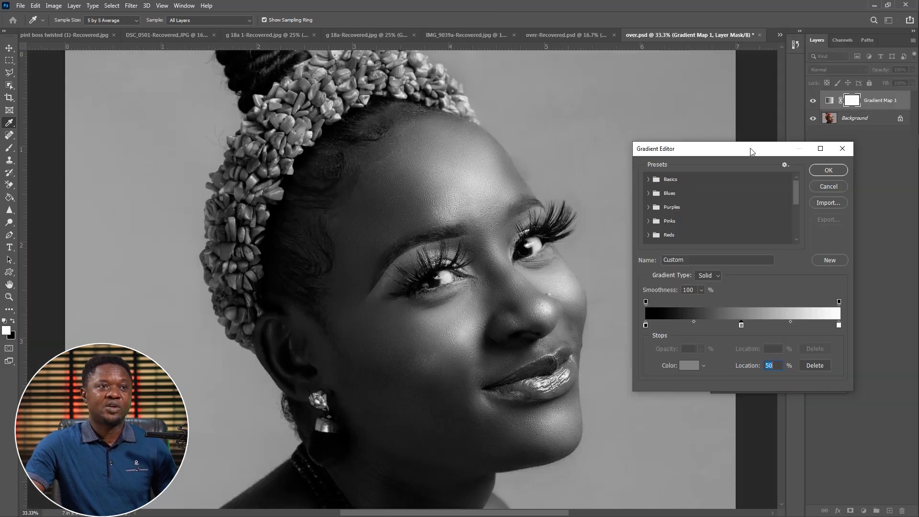
{"action": "left_click_drag", "start_coordinate": [751, 150], "coordinate": [730, 158]}
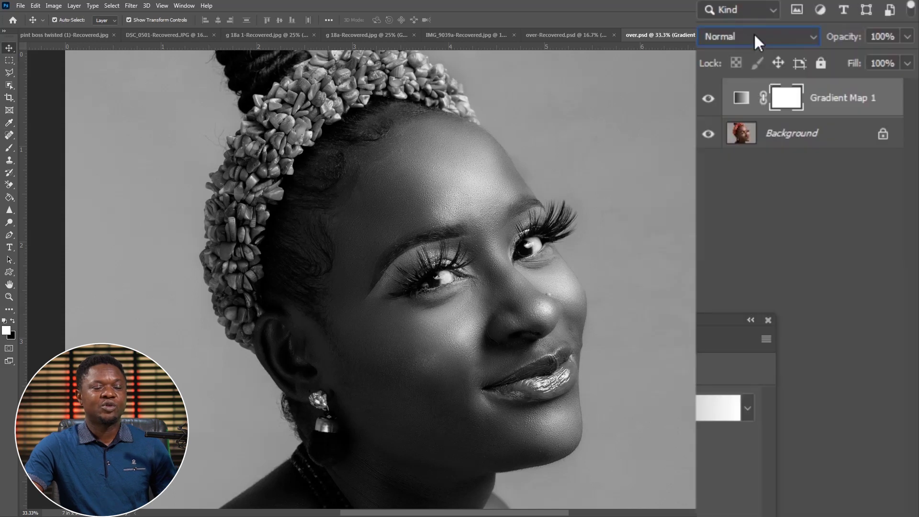
- Reposition the gradient stops to black at 3%, grey at 52% and white at 95%
{"action": "left_click", "coordinate": [838, 69]}
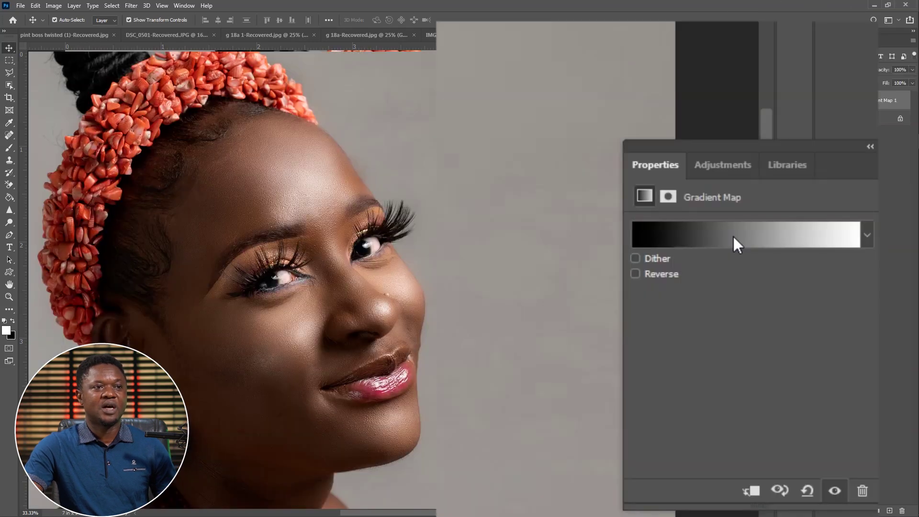
{"action": "left_click", "coordinate": [733, 236]}
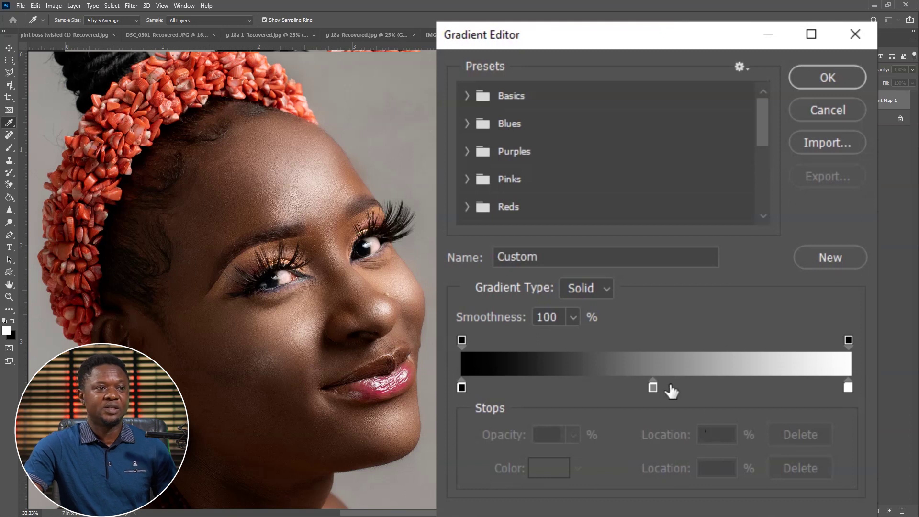
{"action": "left_click", "coordinate": [461, 386]}
{"action": "left_click_drag", "start_coordinate": [460, 386], "coordinate": [473, 388]}
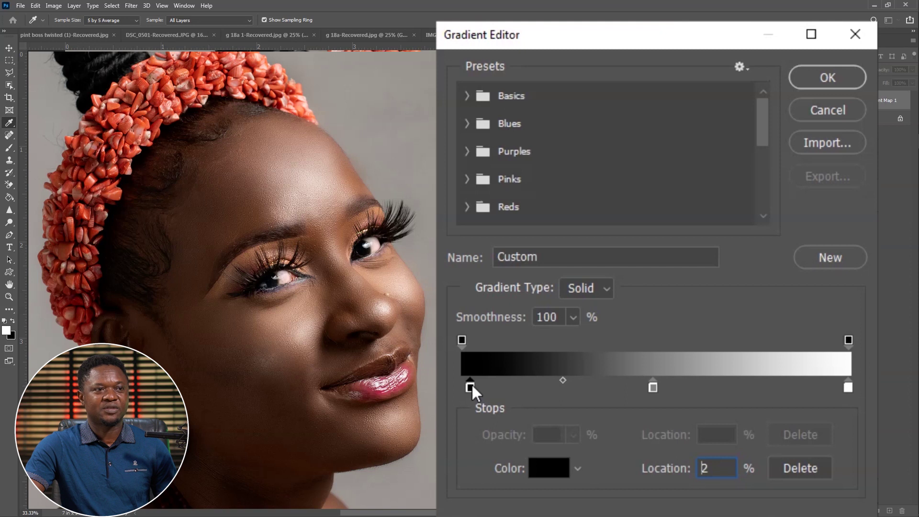
{"action": "left_click_drag", "start_coordinate": [472, 385], "coordinate": [475, 384]}
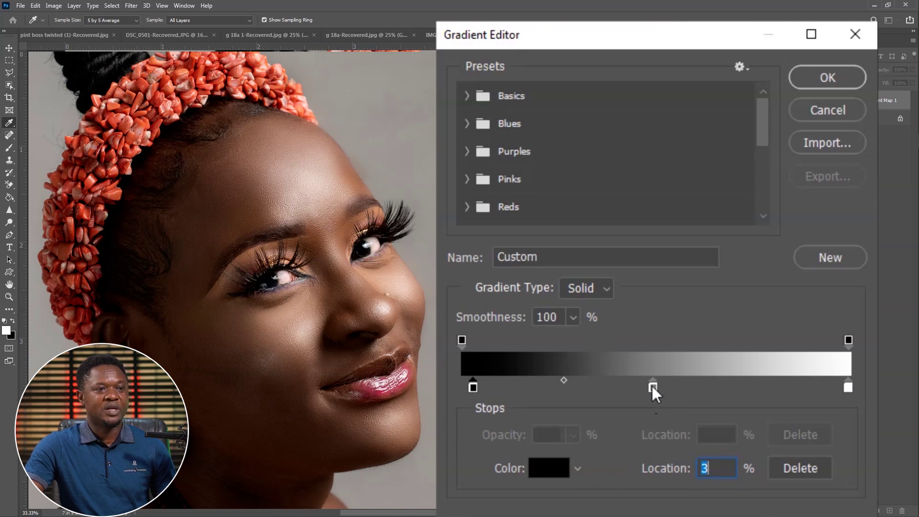
{"action": "mouse_move", "coordinate": [652, 385]}
{"action": "left_mouse_down"}
{"action": "mouse_move", "coordinate": [672, 387]}
{"action": "mouse_move", "coordinate": [650, 385]}
{"action": "mouse_move", "coordinate": [663, 385]}
{"action": "left_mouse_up"}
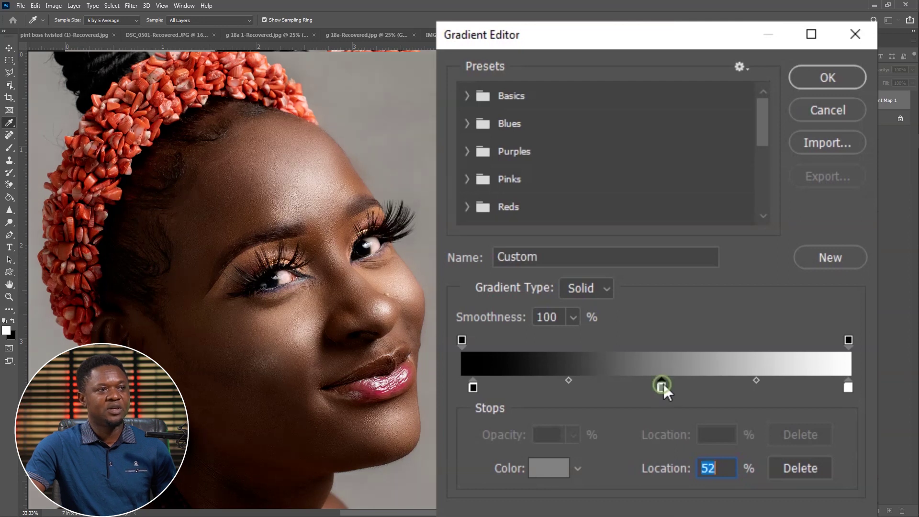
{"action": "left_click_drag", "start_coordinate": [664, 384], "coordinate": [665, 384]}
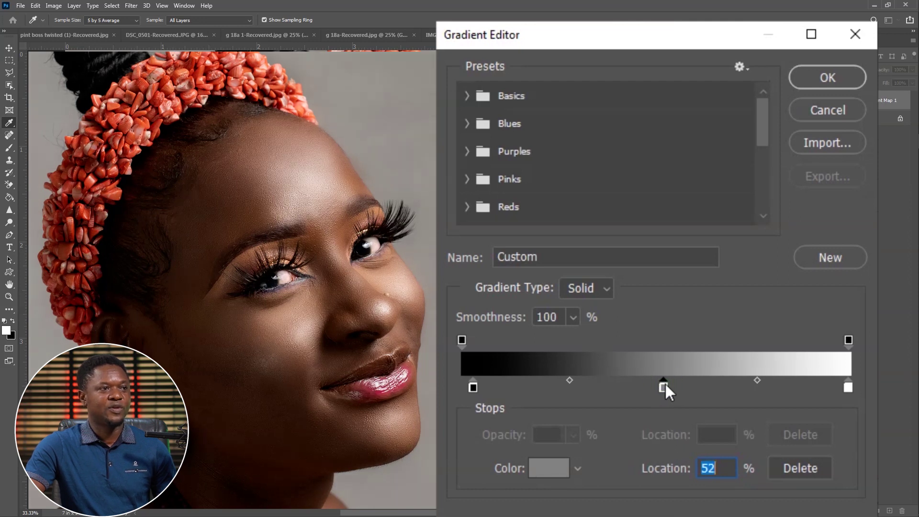
{"action": "mouse_move", "coordinate": [848, 387]}
{"action": "left_mouse_down"}
{"action": "mouse_move", "coordinate": [801, 385]}
{"action": "mouse_move", "coordinate": [847, 386]}
{"action": "mouse_move", "coordinate": [832, 383]}
{"action": "left_mouse_up"}
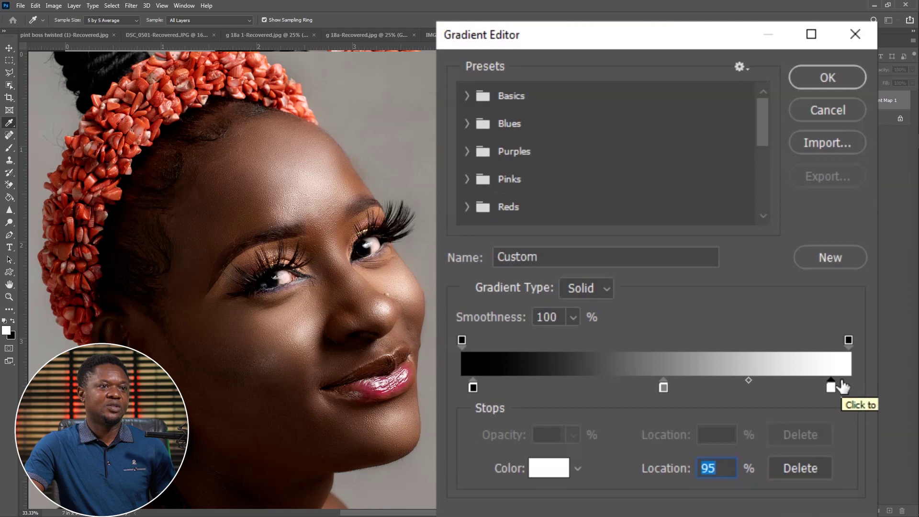
{"action": "left_click", "coordinate": [819, 78]}
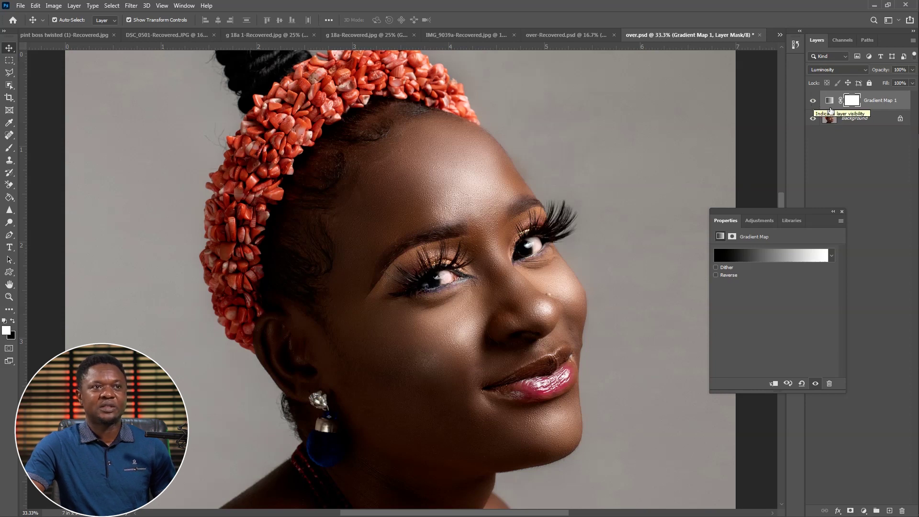
- Compare the portrait with Gradient Map 1 on and off, then copy the layer into IMG_9039a-Recovered.jpg
{"action": "left_click", "coordinate": [813, 102]}
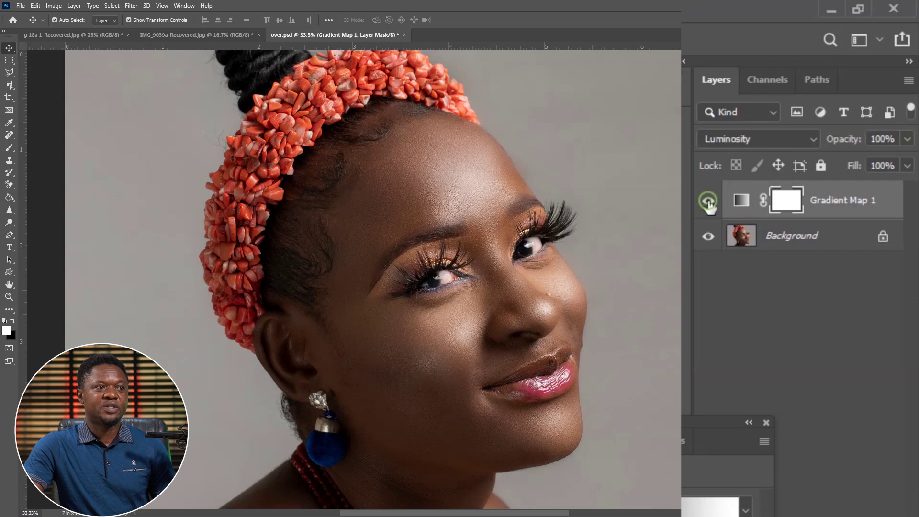
{"action": "left_click", "coordinate": [709, 201]}
{"action": "left_click", "coordinate": [709, 201]}
{"action": "left_click", "coordinate": [709, 201]}
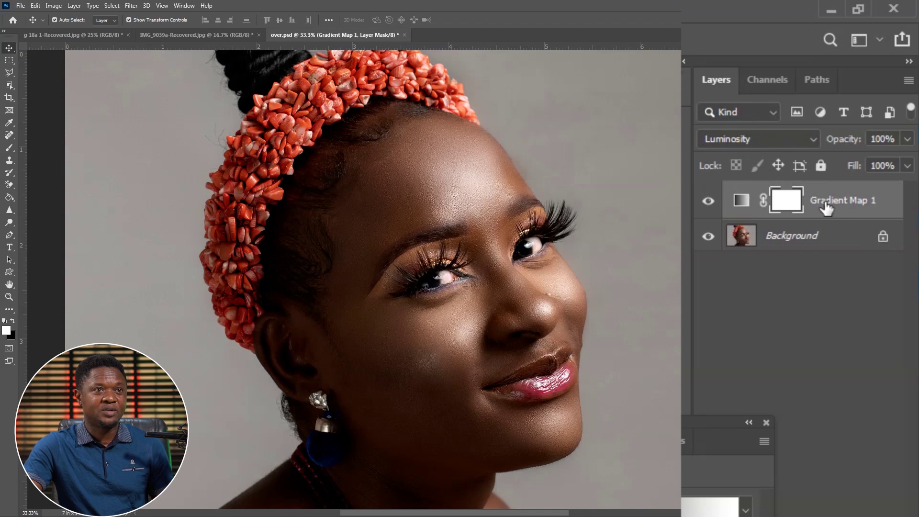
{"action": "left_click_drag", "start_coordinate": [820, 199], "coordinate": [410, 210]}
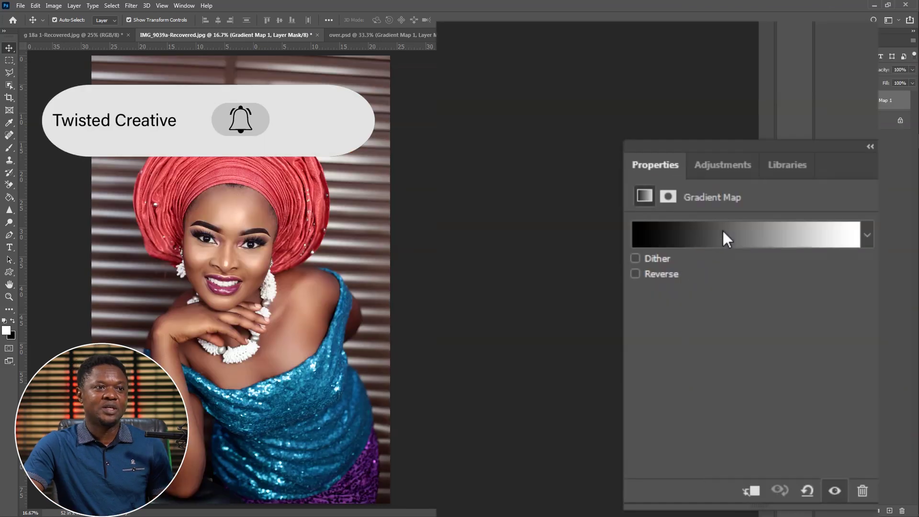
- Shift the copied gradient map's grey stop to 55%
{"action": "left_click", "coordinate": [725, 232]}
{"action": "left_click", "coordinate": [662, 387]}
{"action": "left_click_drag", "start_coordinate": [663, 387], "coordinate": [683, 389]}
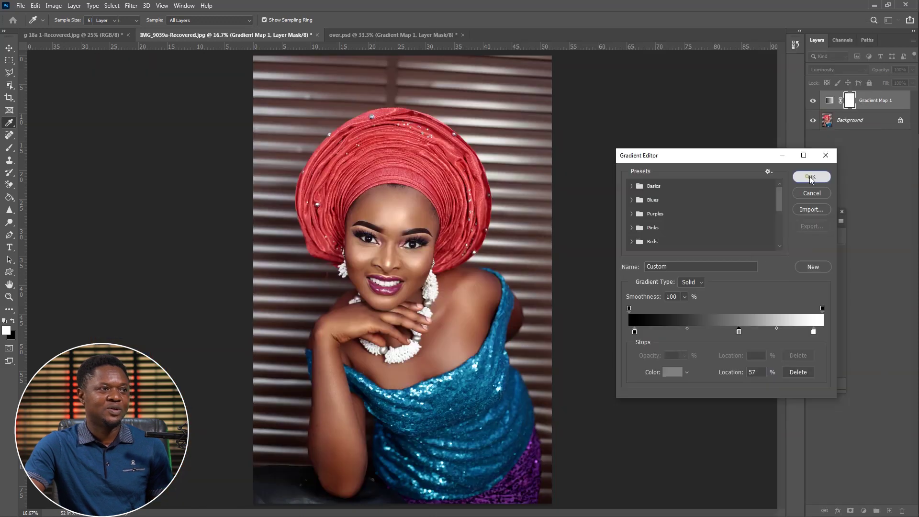
{"action": "left_click", "coordinate": [810, 177]}
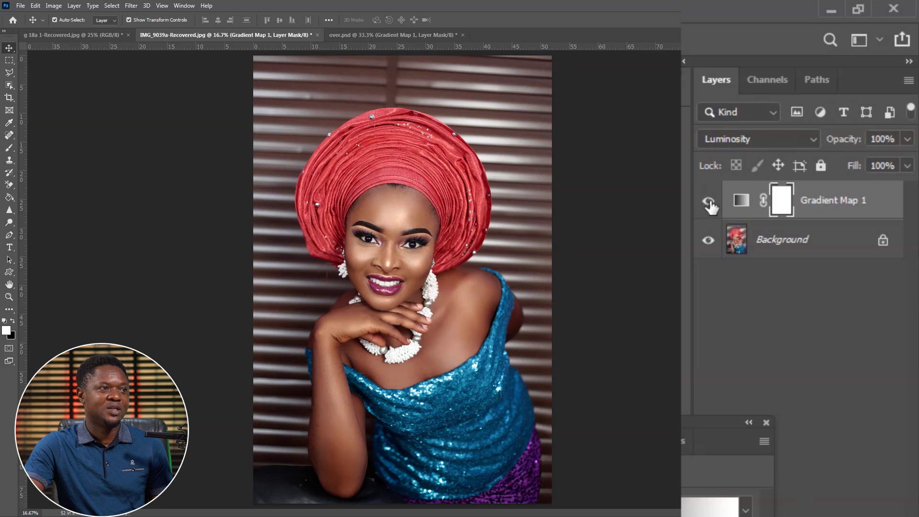
- Compare the effect on and off, then copy Gradient Map 1 into the yellow-background portrait
{"action": "left_click", "coordinate": [709, 201]}
{"action": "left_click", "coordinate": [709, 201]}
{"action": "left_click", "coordinate": [710, 201]}
{"action": "left_click", "coordinate": [709, 201]}
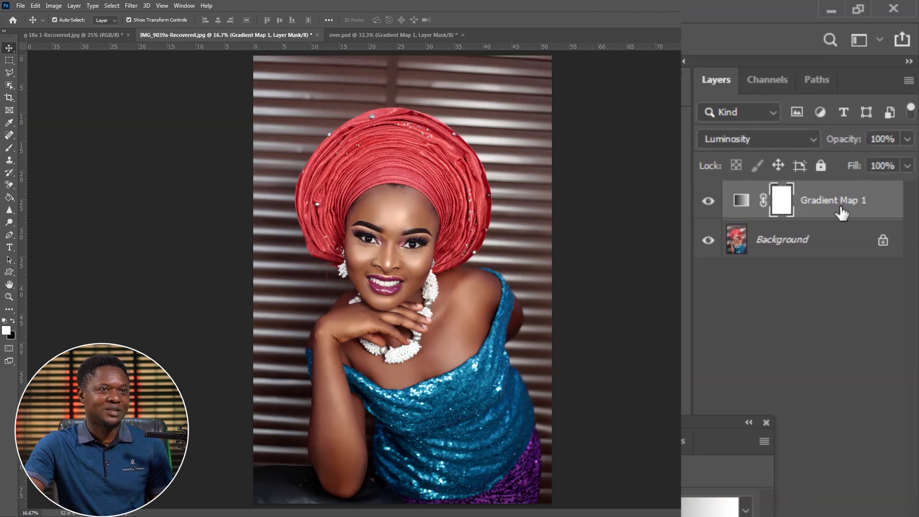
{"action": "left_click_drag", "start_coordinate": [814, 203], "coordinate": [511, 224]}
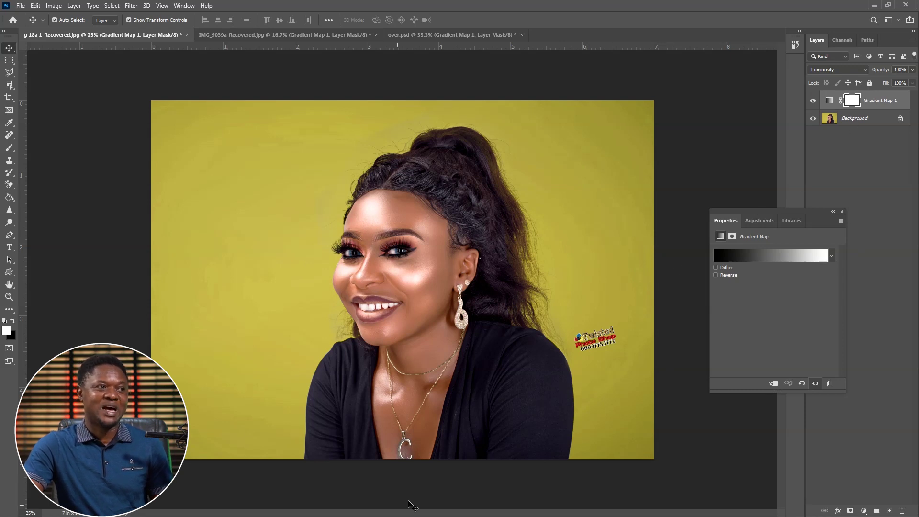
- Set the yellow-background portrait's gradient stops: white at 100%, grey at 56%, black at 3%
{"action": "left_click", "coordinate": [775, 255]}
{"action": "left_click_drag", "start_coordinate": [831, 387], "coordinate": [861, 388]}
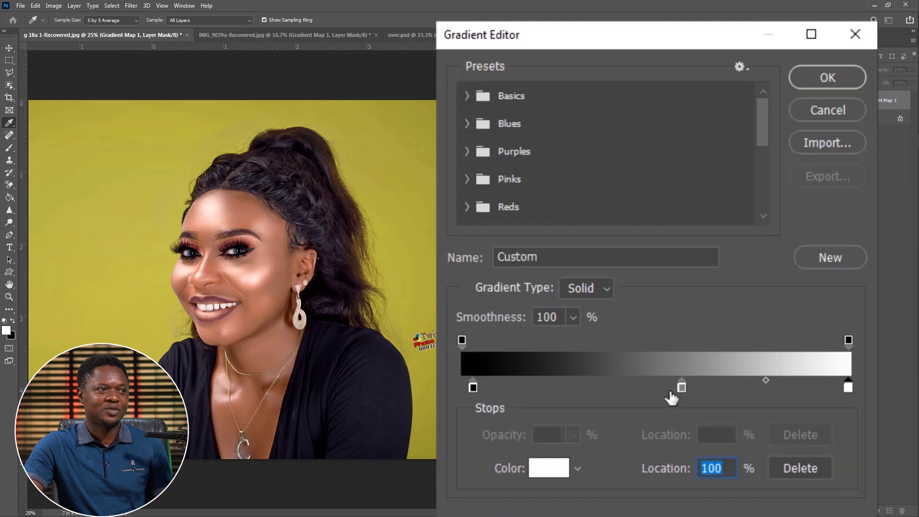
{"action": "mouse_move", "coordinate": [699, 388]}
{"action": "left_mouse_down"}
{"action": "mouse_move", "coordinate": [672, 387]}
{"action": "mouse_move", "coordinate": [688, 387]}
{"action": "left_mouse_up"}
{"action": "mouse_move", "coordinate": [472, 387]}
{"action": "left_mouse_down"}
{"action": "mouse_move", "coordinate": [548, 395]}
{"action": "mouse_move", "coordinate": [474, 388]}
{"action": "left_mouse_up"}
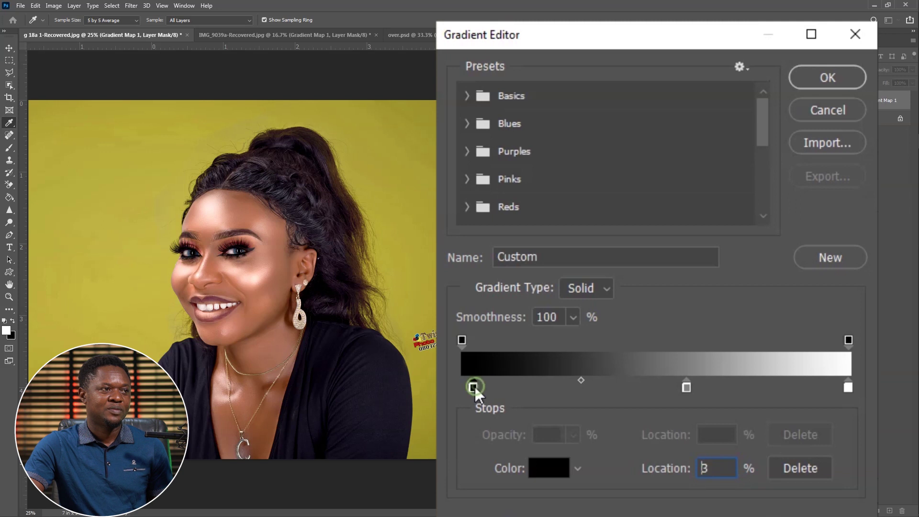
{"action": "left_click", "coordinate": [475, 386]}
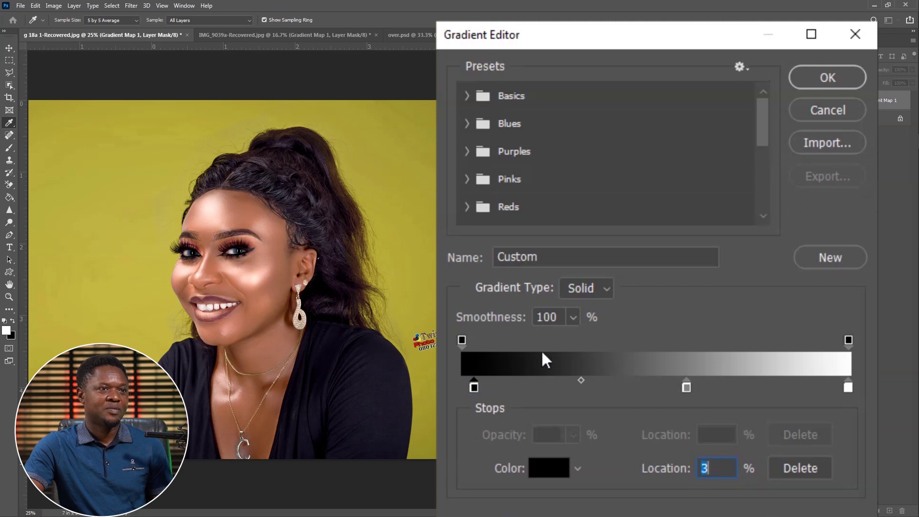
{"action": "left_click_drag", "start_coordinate": [679, 390], "coordinate": [693, 385]}
{"action": "left_click", "coordinate": [815, 177]}
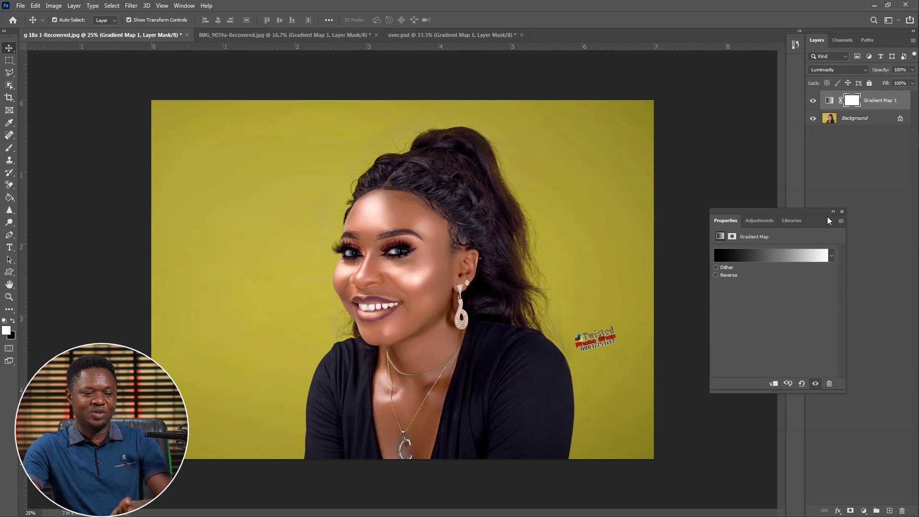
- Compare the gradient map on and off, then switch to the over.psd portrait
{"action": "key", "text": "ctrl+plus"}
{"action": "key", "text": "ctrl+plus"}
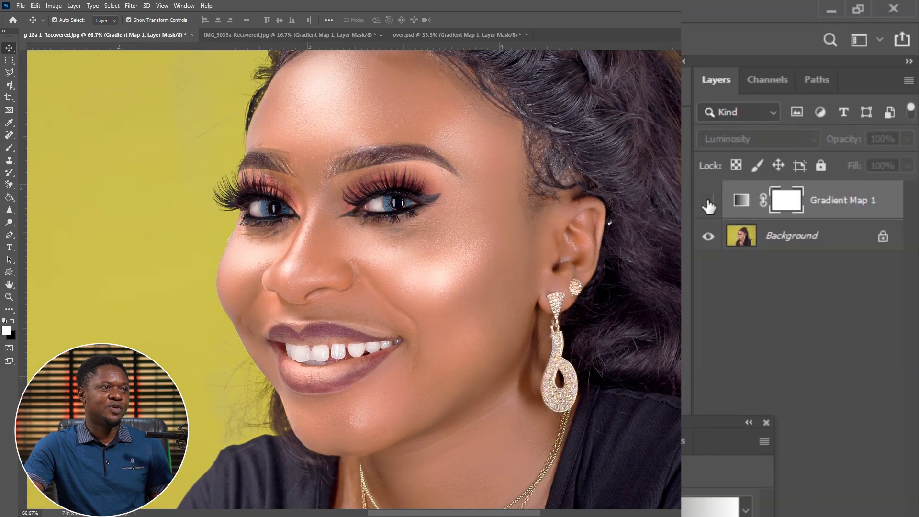
{"action": "left_click", "coordinate": [707, 200]}
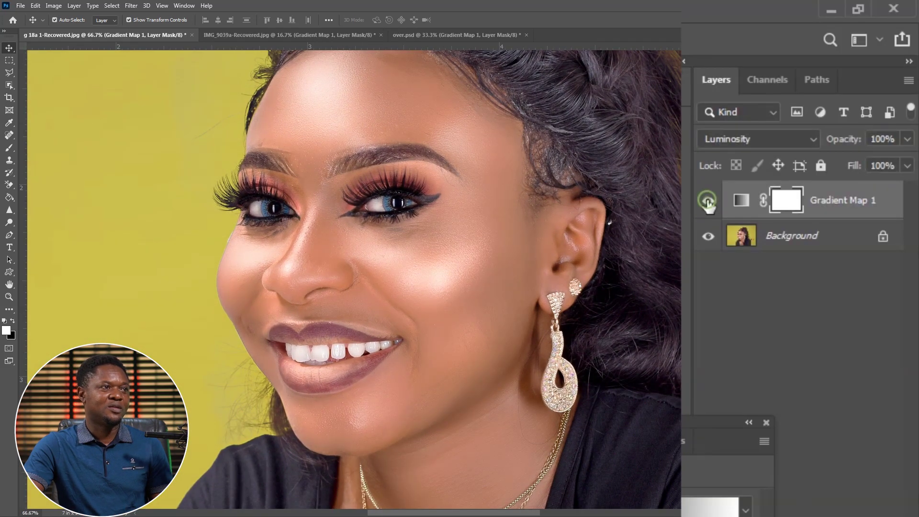
{"action": "left_click", "coordinate": [707, 200]}
{"action": "left_click", "coordinate": [708, 200]}
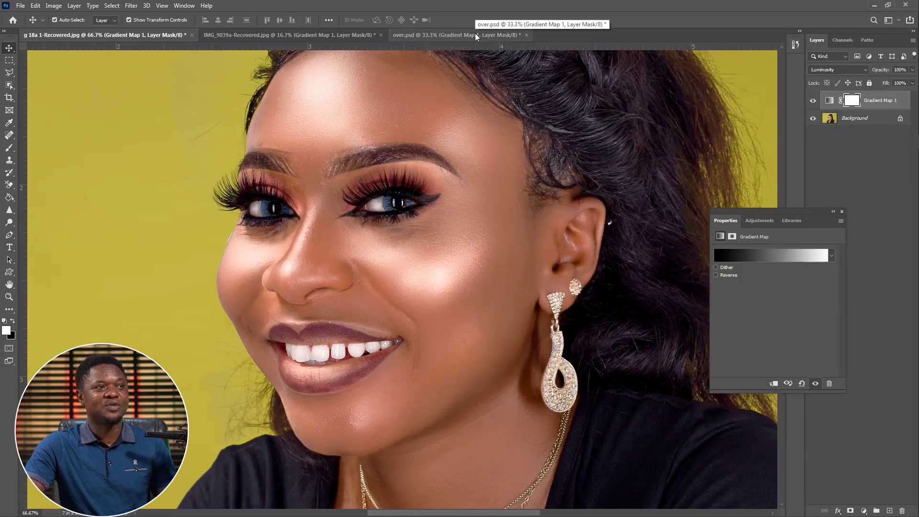
{"action": "left_click", "coordinate": [475, 35]}
{"action": "key", "text": "ctrl+minus"}
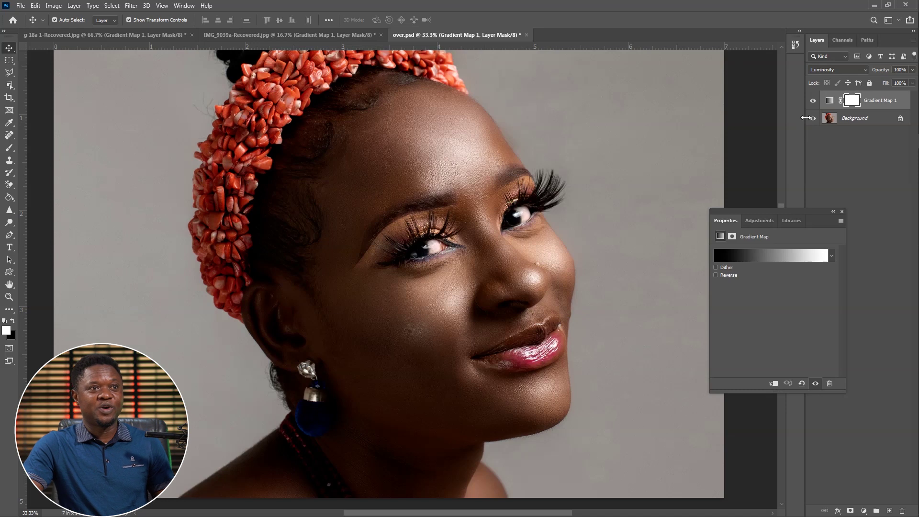
- Move over.psd's gradient map black stop to 2% and compare the result on and off
{"action": "left_click", "coordinate": [812, 100]}
{"action": "left_click", "coordinate": [812, 101]}
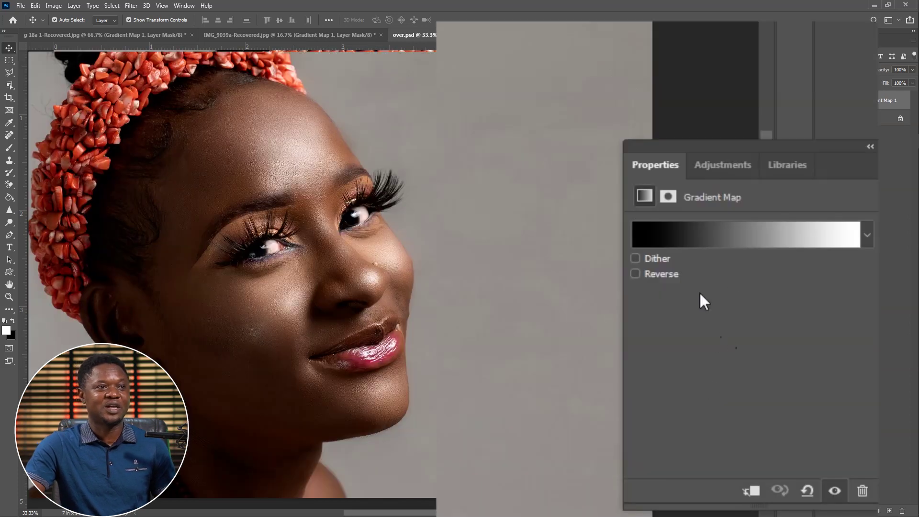
{"action": "left_click", "coordinate": [744, 236]}
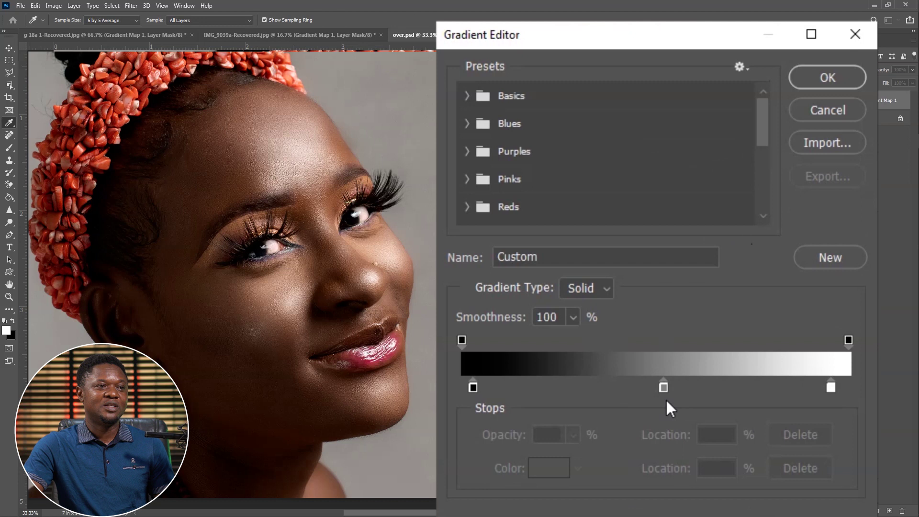
{"action": "left_click_drag", "start_coordinate": [471, 389], "coordinate": [468, 387]}
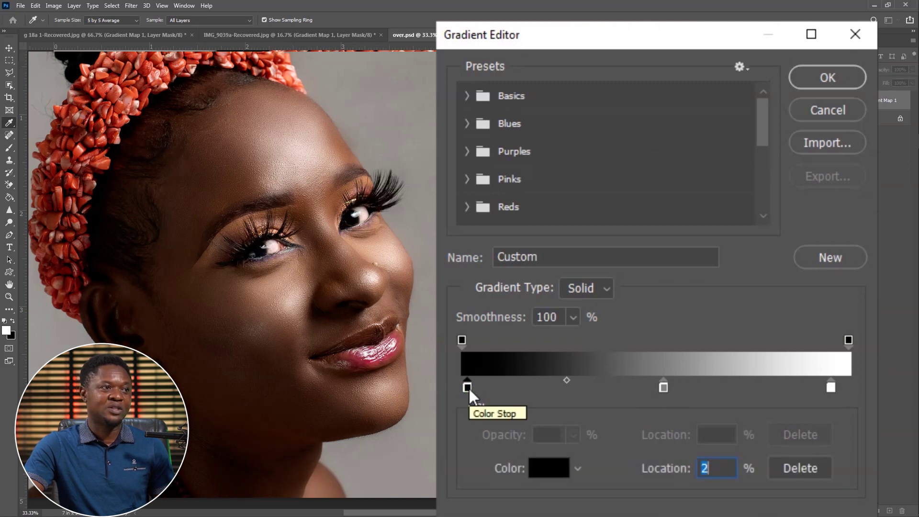
{"action": "left_click", "coordinate": [821, 79]}
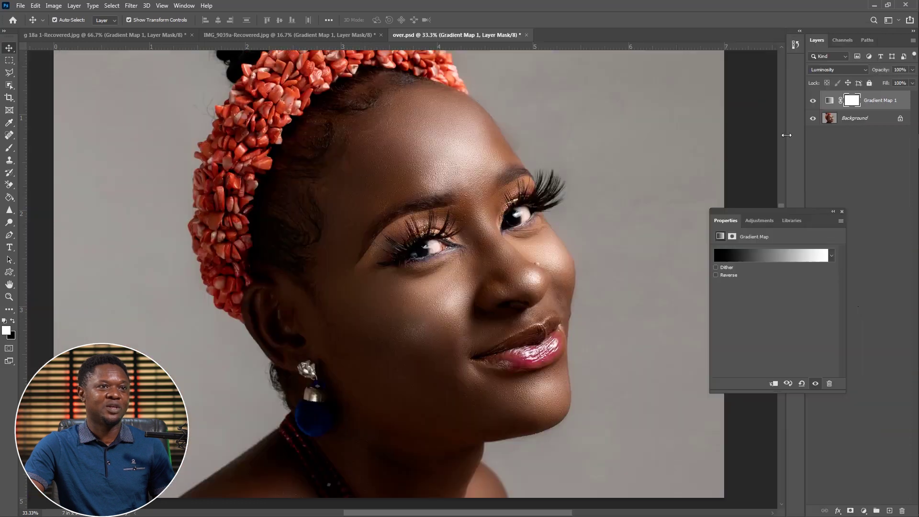
{"action": "left_click", "coordinate": [812, 101]}
{"action": "left_click", "coordinate": [812, 101]}
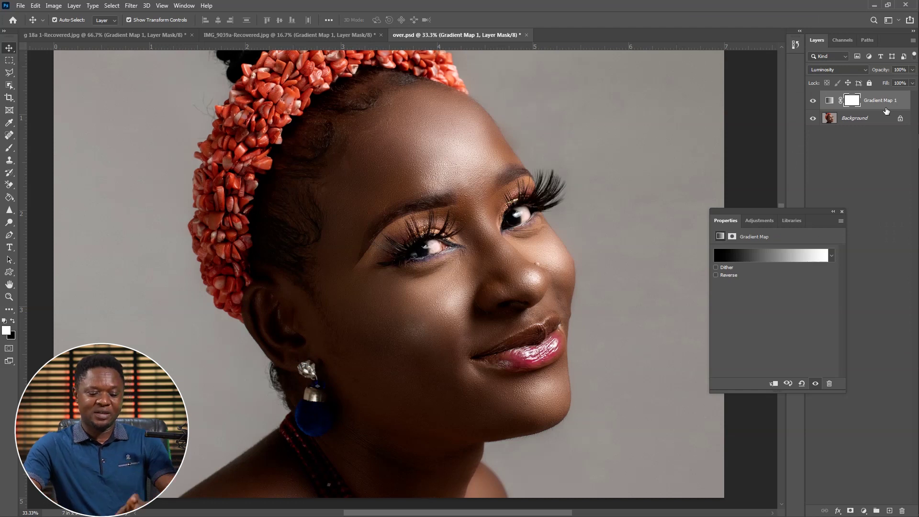
{"action": "key", "text": "ctrl+plus"}
{"action": "key", "text": "ctrl+plus"}
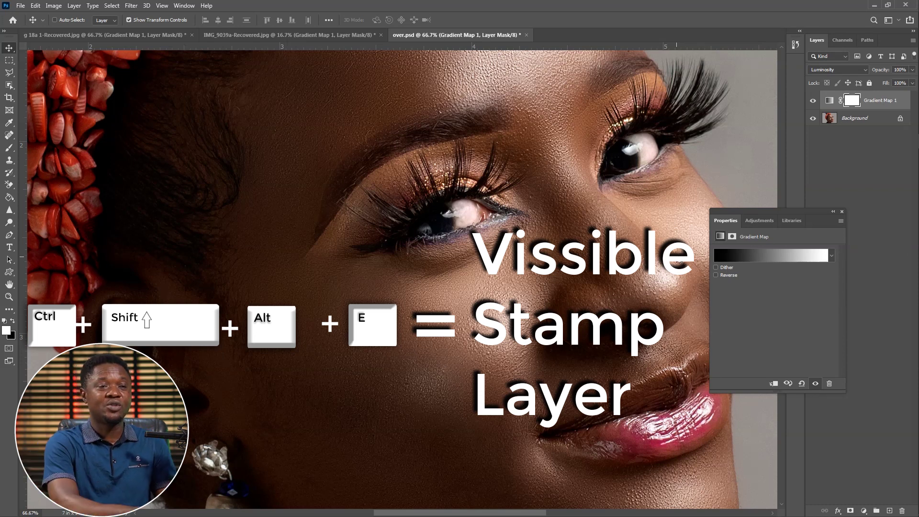
- Stamp all visible layers into a new Layer 1 and convert it to a smart object
{"action": "key", "text": "ctrl+shift+alt+e"}
{"action": "key", "text": "ctrl"}
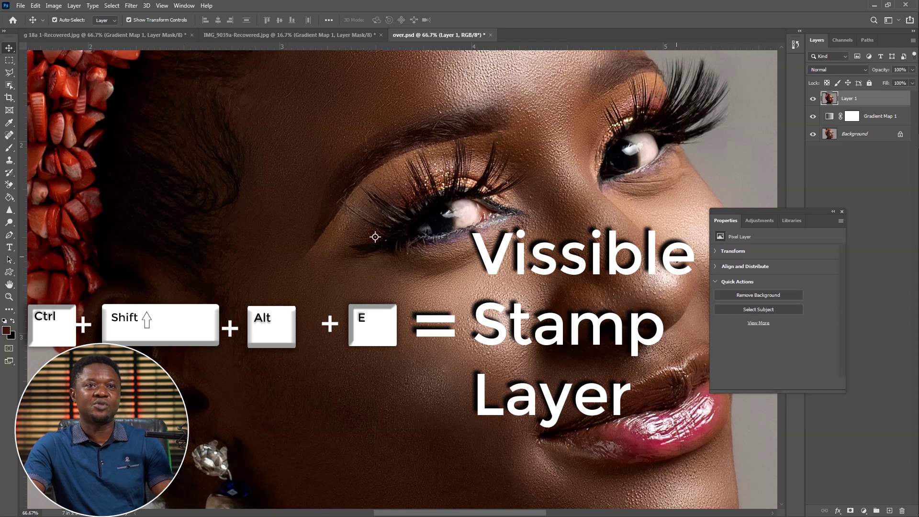
{"action": "right_click", "coordinate": [852, 99]}
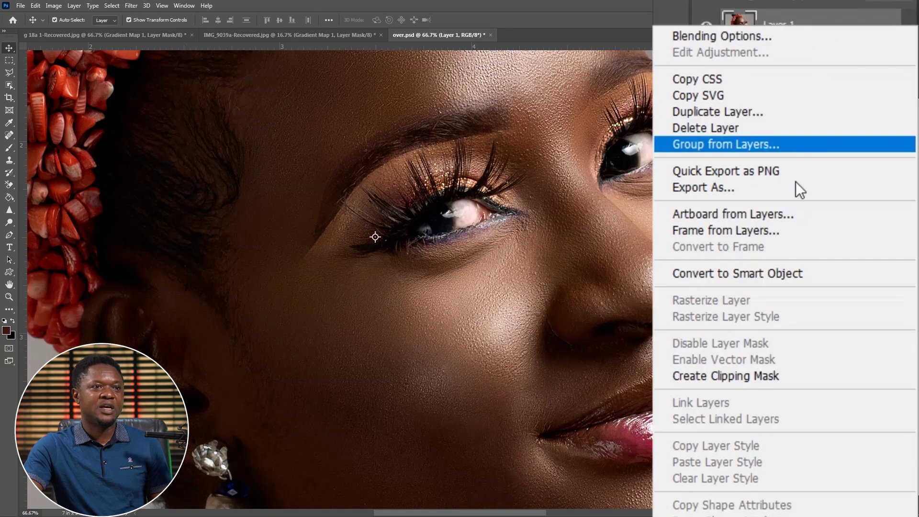
{"action": "left_click", "coordinate": [781, 272]}
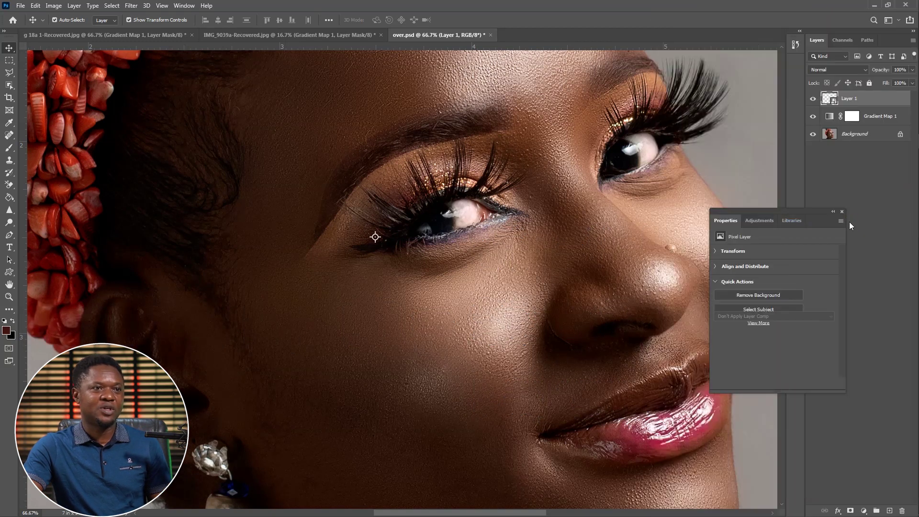
{"action": "left_click", "coordinate": [131, 6]}
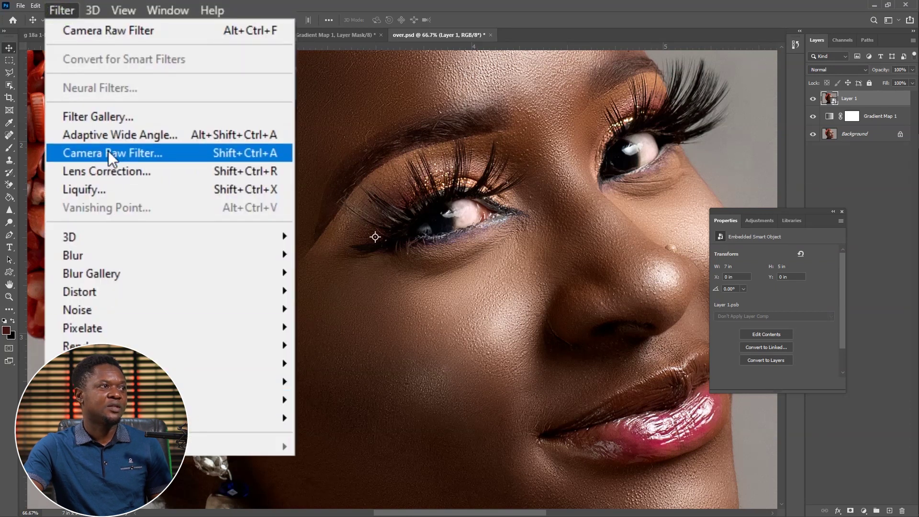
- Apply the Camera Raw Filter to Layer 1 with Texture set to +20, showing the Detail panel
{"action": "left_click", "coordinate": [108, 152]}
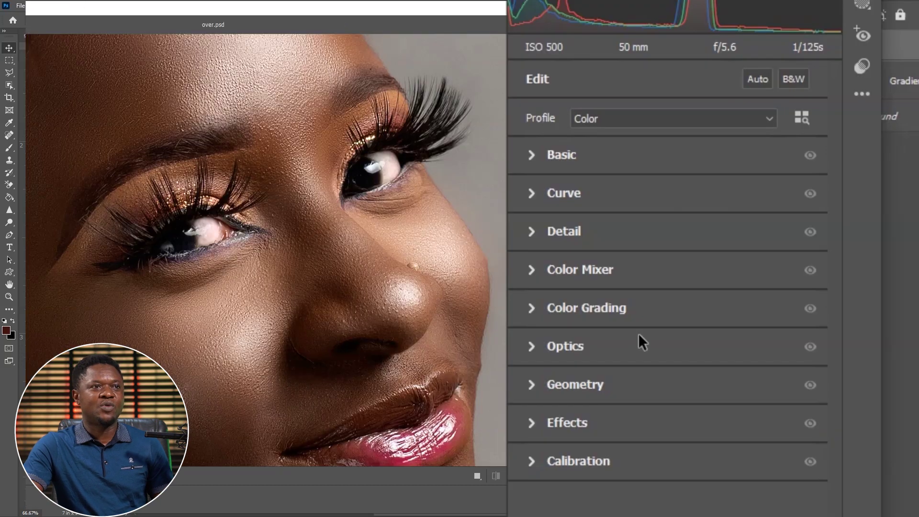
{"action": "left_click", "coordinate": [685, 153]}
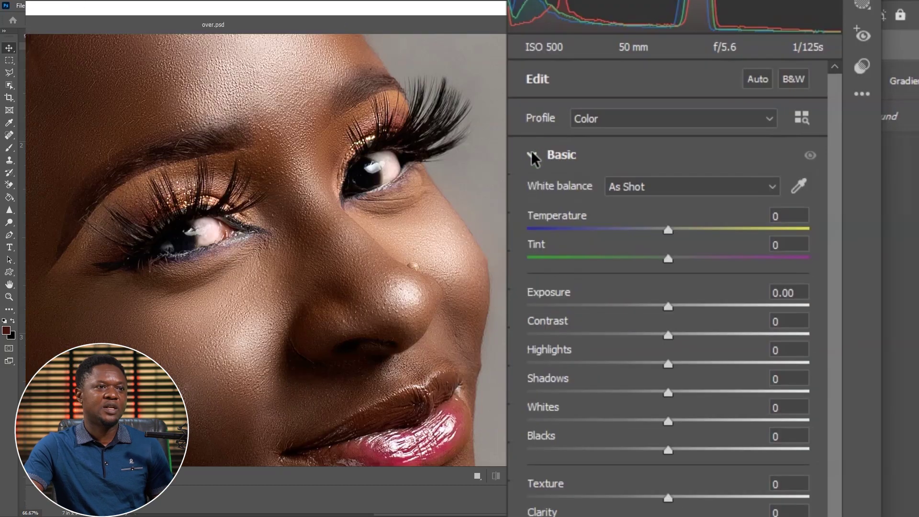
{"action": "left_click_drag", "start_coordinate": [667, 498], "coordinate": [669, 498]}
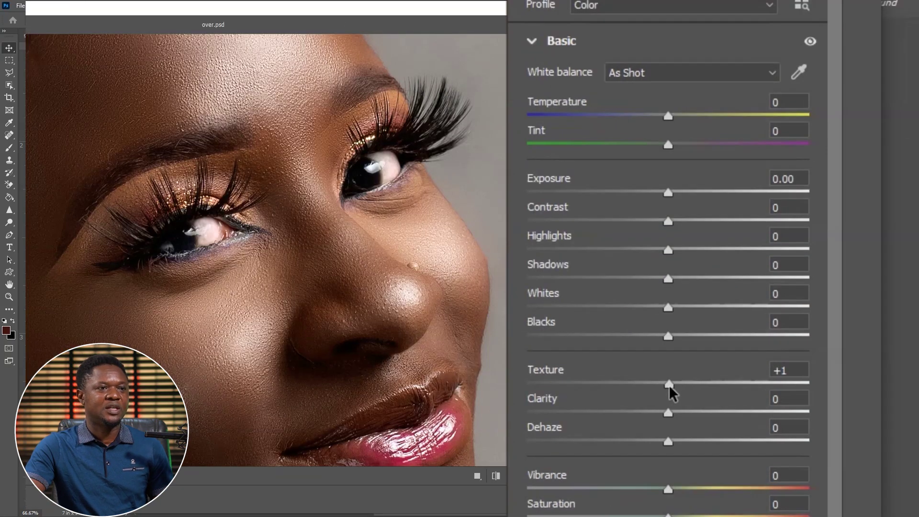
{"action": "left_click_drag", "start_coordinate": [669, 386], "coordinate": [701, 386]}
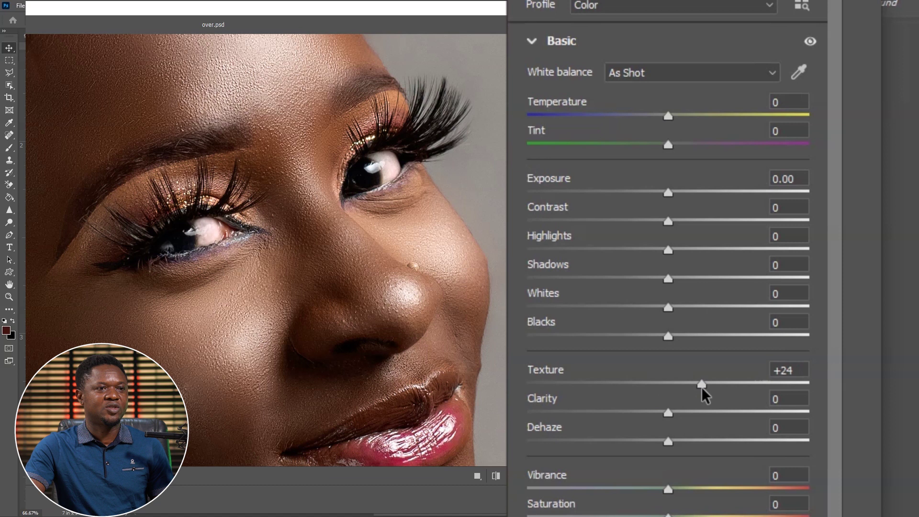
{"action": "left_click", "coordinate": [792, 371]}
{"action": "type", "text": "20"}
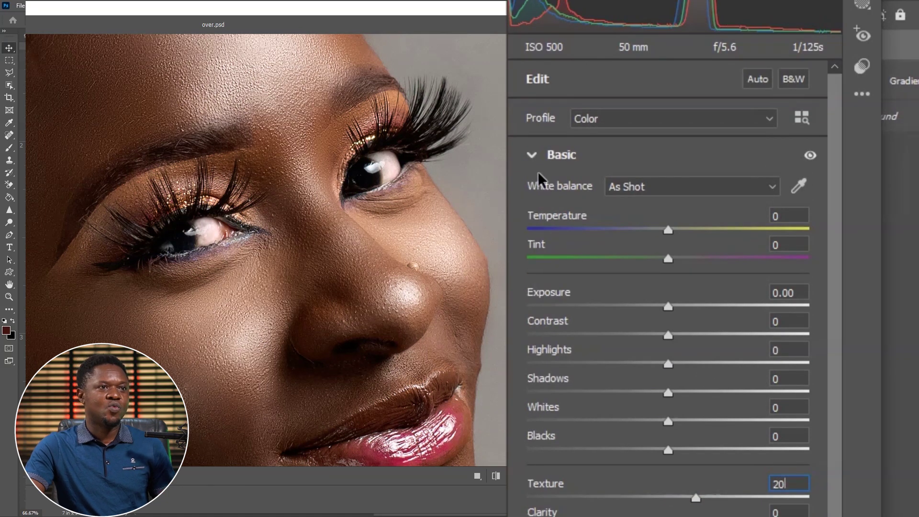
{"action": "key", "text": "Return"}
{"action": "left_click", "coordinate": [533, 154]}
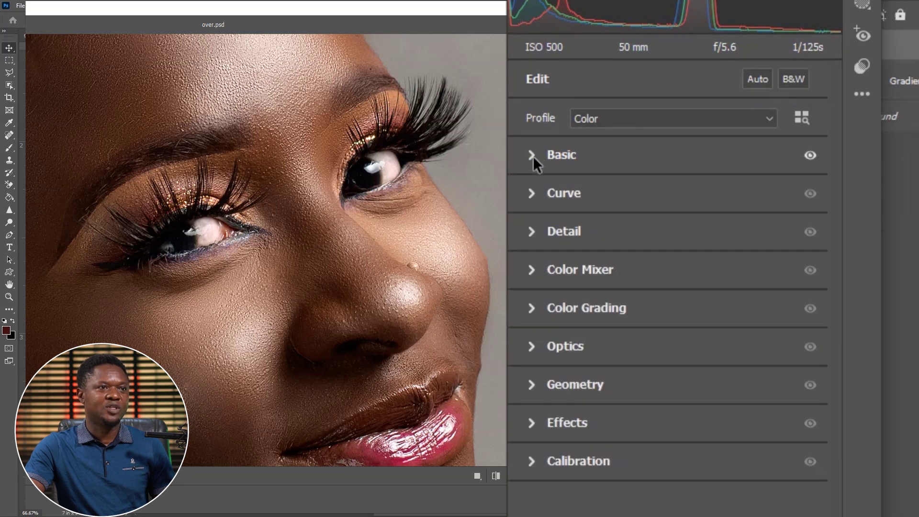
{"action": "left_click", "coordinate": [531, 231]}
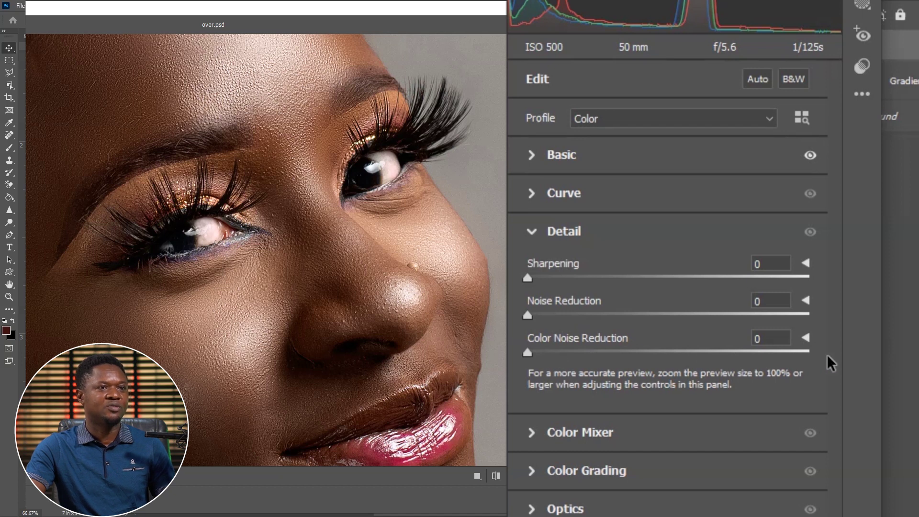
- In Camera Raw's Detail section, set Sharpening to 50 and Masking to 40, then apply
{"action": "left_click", "coordinate": [805, 263]}
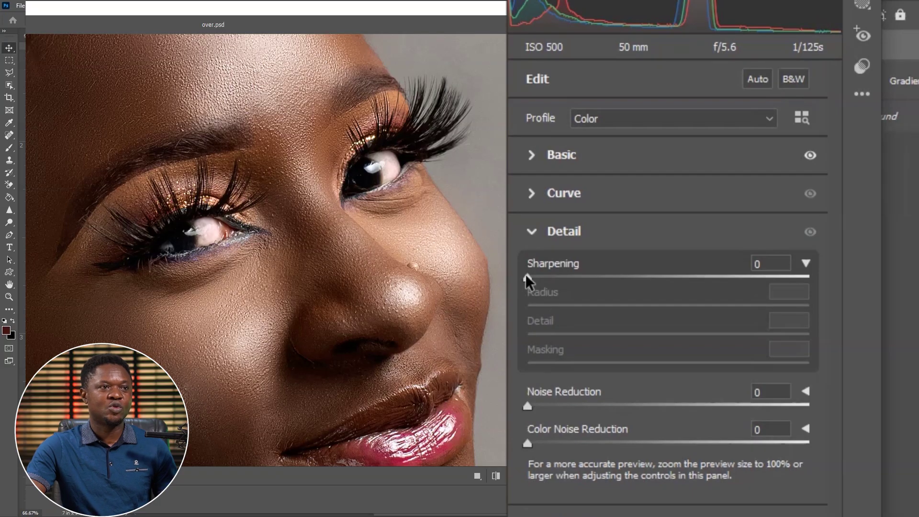
{"action": "left_click_drag", "start_coordinate": [528, 277], "coordinate": [602, 279]}
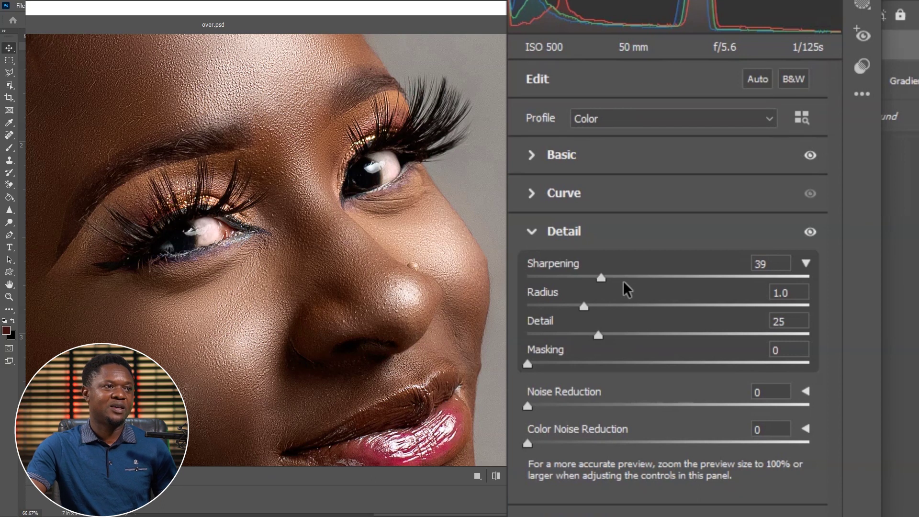
{"action": "left_click_drag", "start_coordinate": [604, 277], "coordinate": [620, 277]}
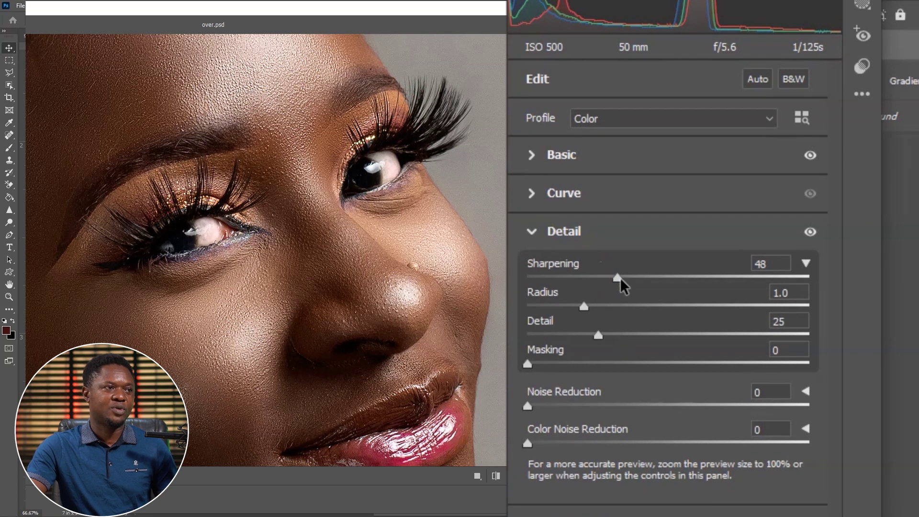
{"action": "left_click", "coordinate": [616, 279]}
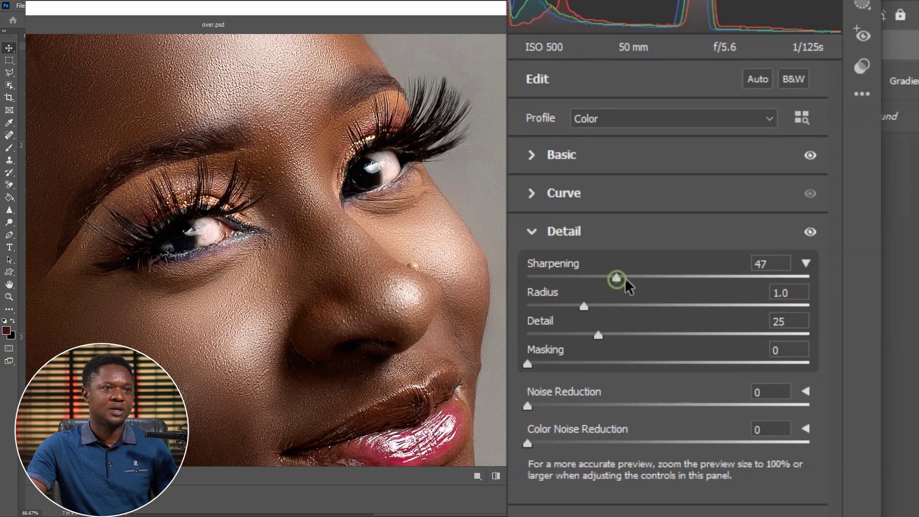
{"action": "type", "text": "50"}
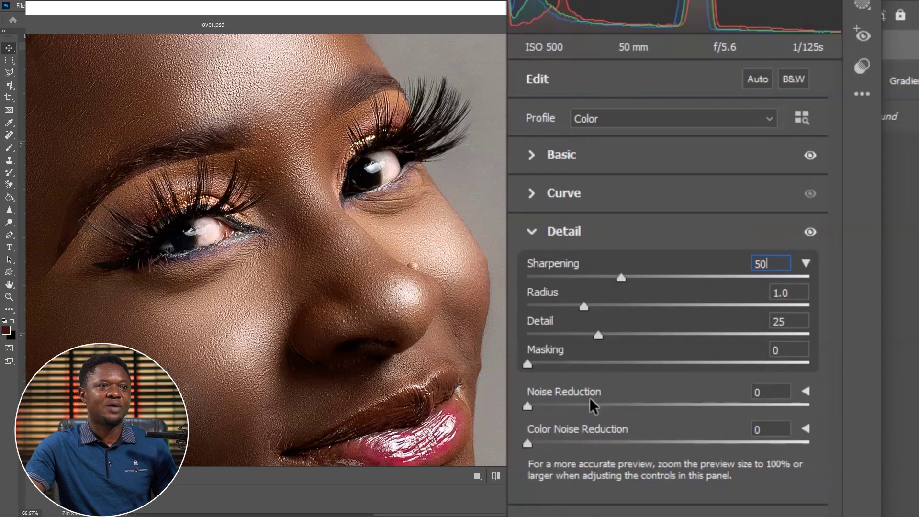
{"action": "left_click_drag", "start_coordinate": [530, 367], "coordinate": [607, 365]}
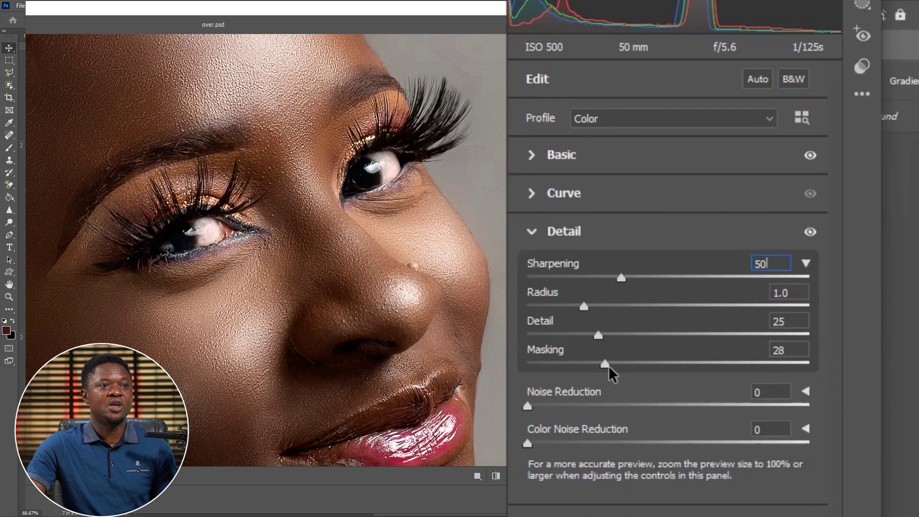
{"action": "left_click_drag", "start_coordinate": [607, 363], "coordinate": [788, 379]}
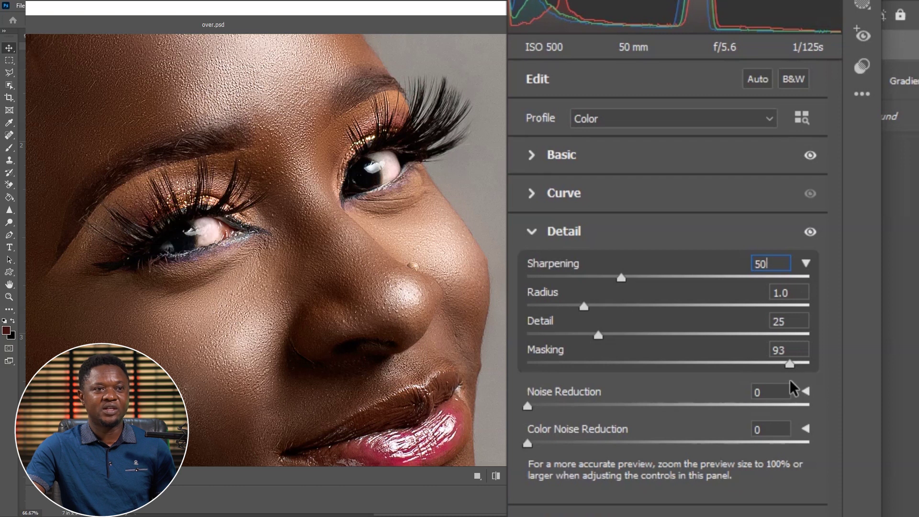
{"action": "left_click_drag", "start_coordinate": [789, 363], "coordinate": [627, 377]}
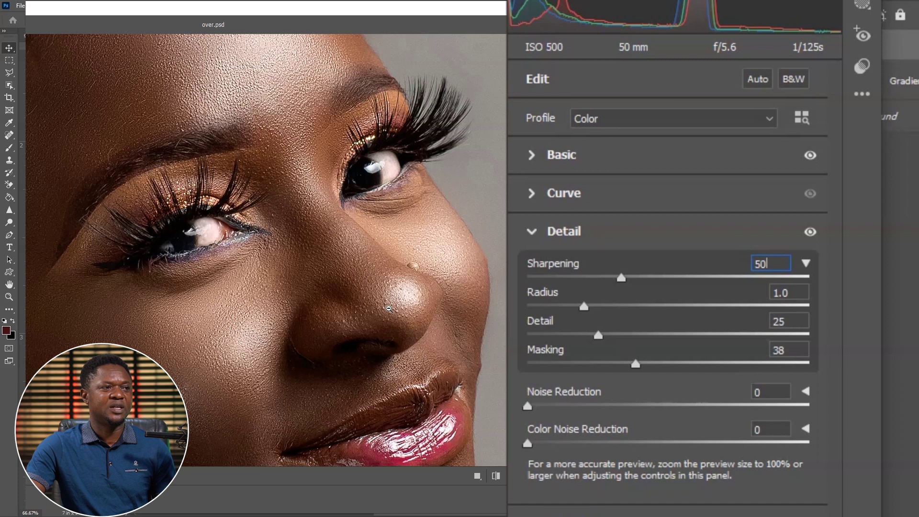
{"action": "left_click_drag", "start_coordinate": [633, 362], "coordinate": [630, 360]}
{"action": "left_click", "coordinate": [789, 346]}
{"action": "type", "text": "40"}
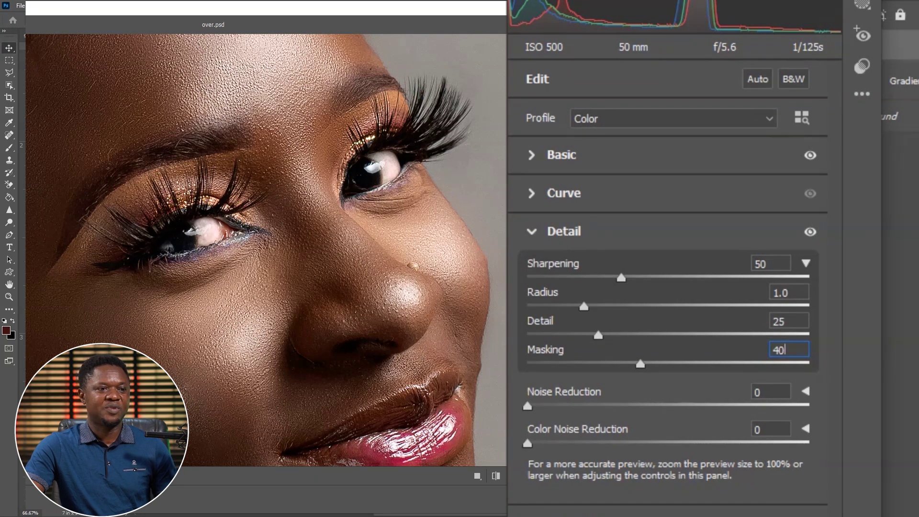
{"action": "left_click", "coordinate": [790, 503]}
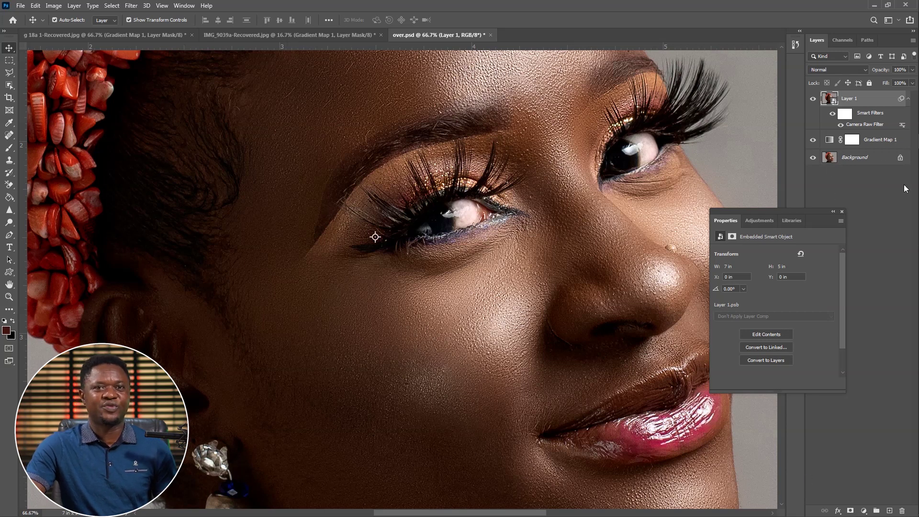
- Compare the portrait with and without the edits, zoom out to 50%, and list adjustment layer types
{"action": "left_click", "coordinate": [812, 99]}
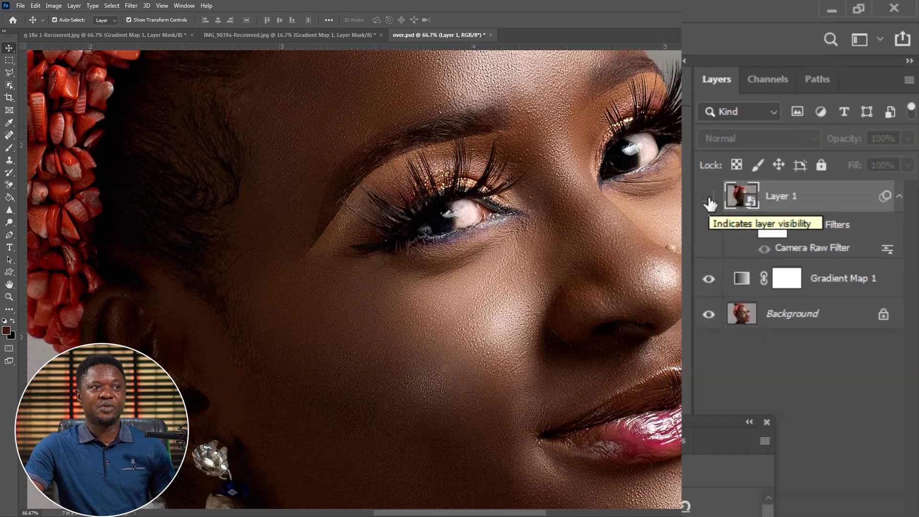
{"action": "left_click", "coordinate": [709, 200]}
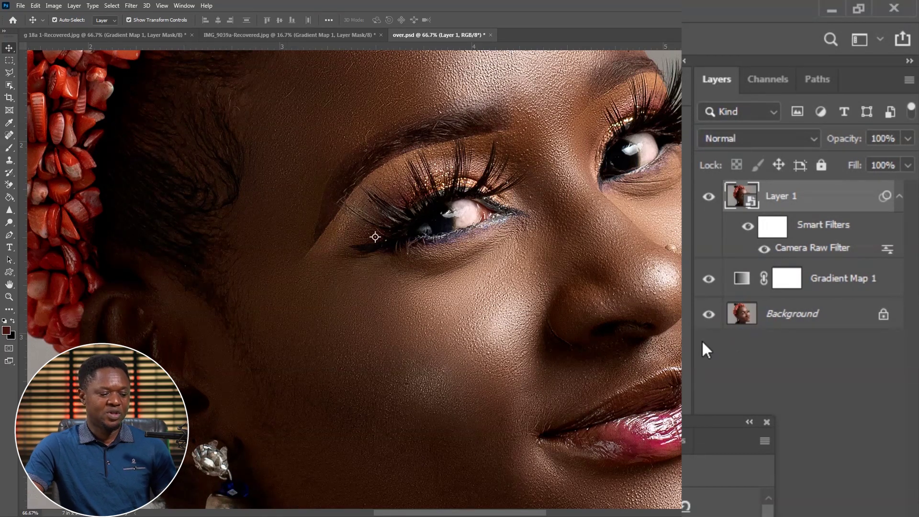
{"action": "left_click", "coordinate": [709, 317], "text": "alt"}
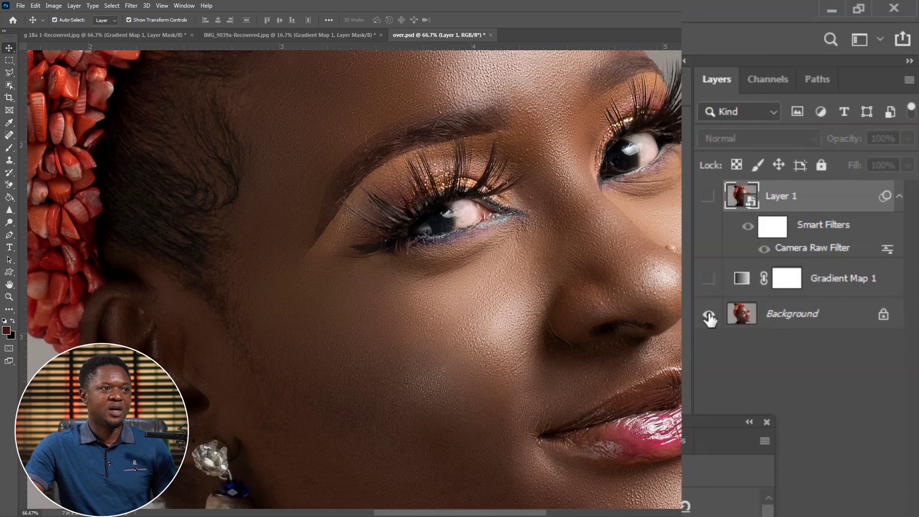
{"action": "left_click", "coordinate": [709, 317], "text": "alt"}
{"action": "left_click", "coordinate": [709, 316], "text": "alt"}
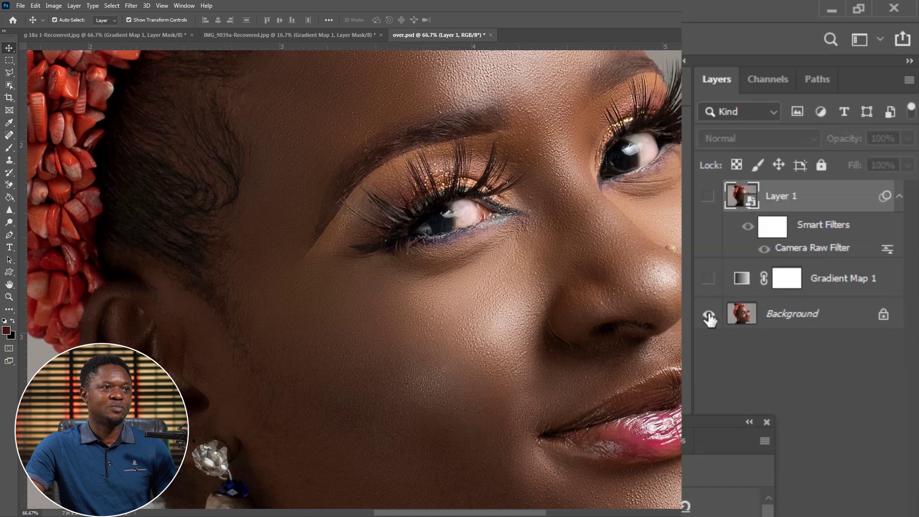
{"action": "left_click", "coordinate": [708, 317], "text": "alt"}
{"action": "key", "text": "ctrl+minus"}
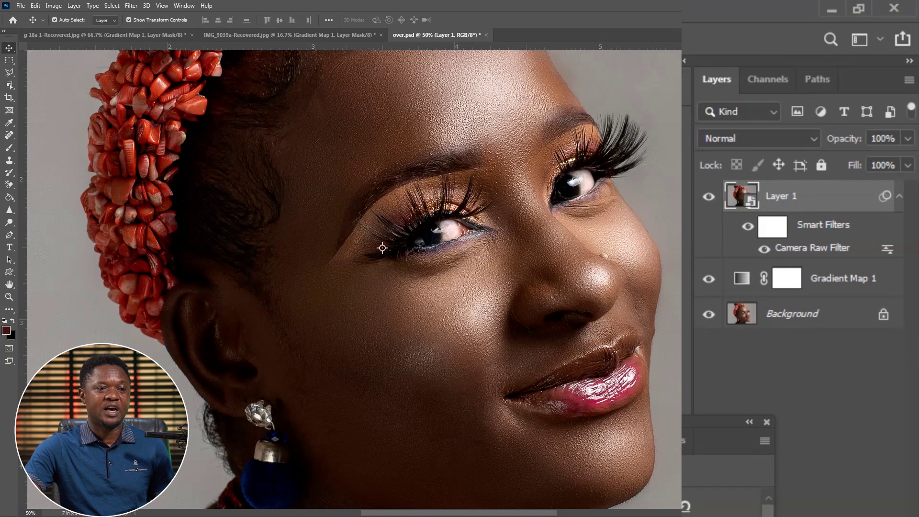
{"action": "left_click", "coordinate": [809, 508]}
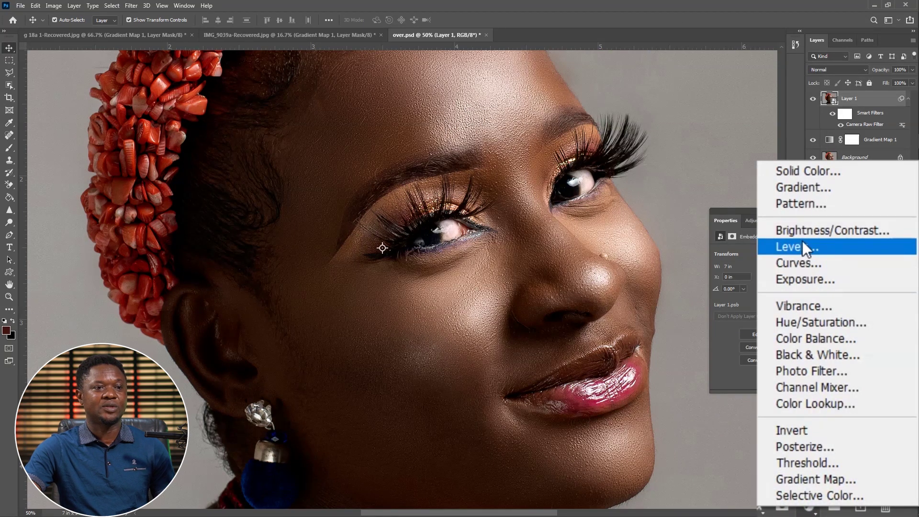
- Add a Vibrance adjustment layer set to -12 and invert its mask to black
{"action": "left_click", "coordinate": [806, 307]}
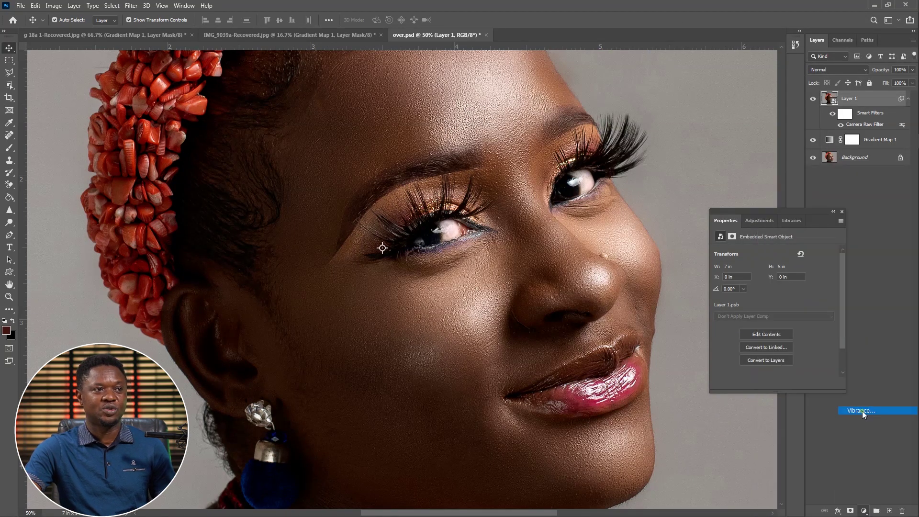
{"action": "left_click_drag", "start_coordinate": [774, 262], "coordinate": [774, 262]}
{"action": "left_click_drag", "start_coordinate": [771, 188], "coordinate": [758, 185]}
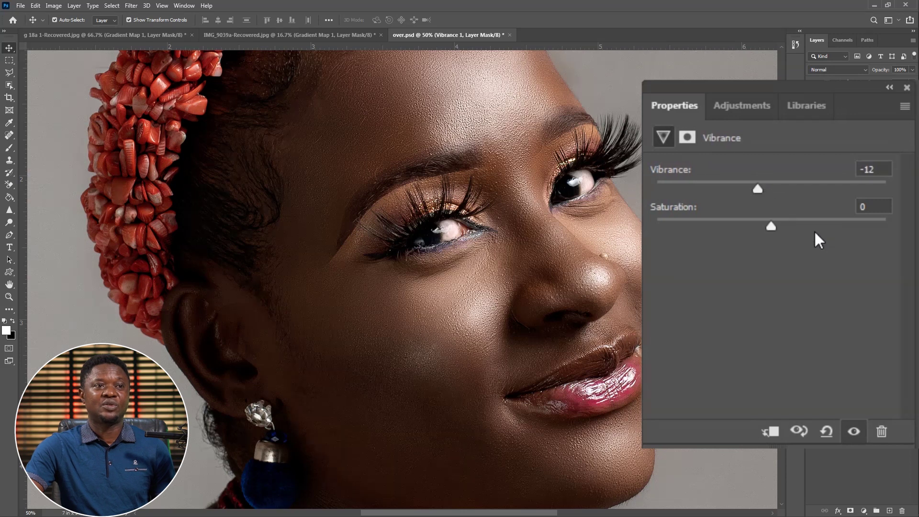
{"action": "left_click", "coordinate": [906, 87]}
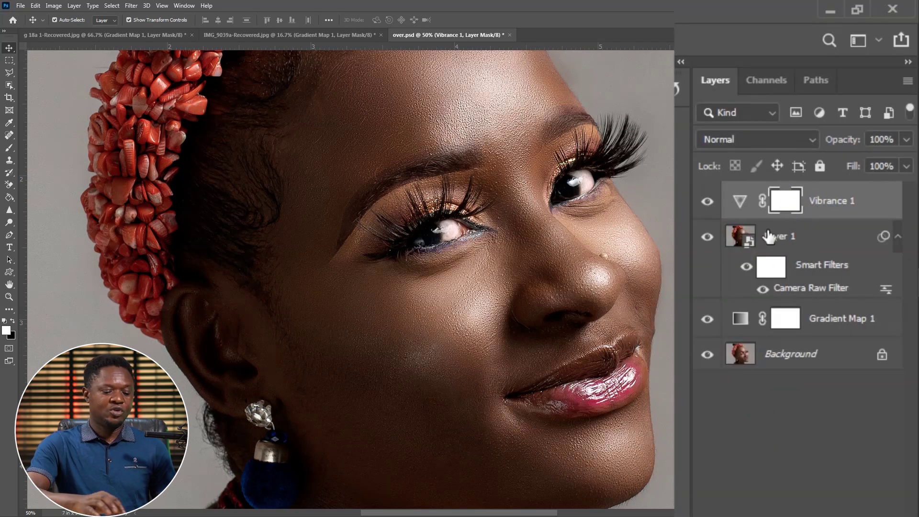
{"action": "key", "text": "ctrl+i"}
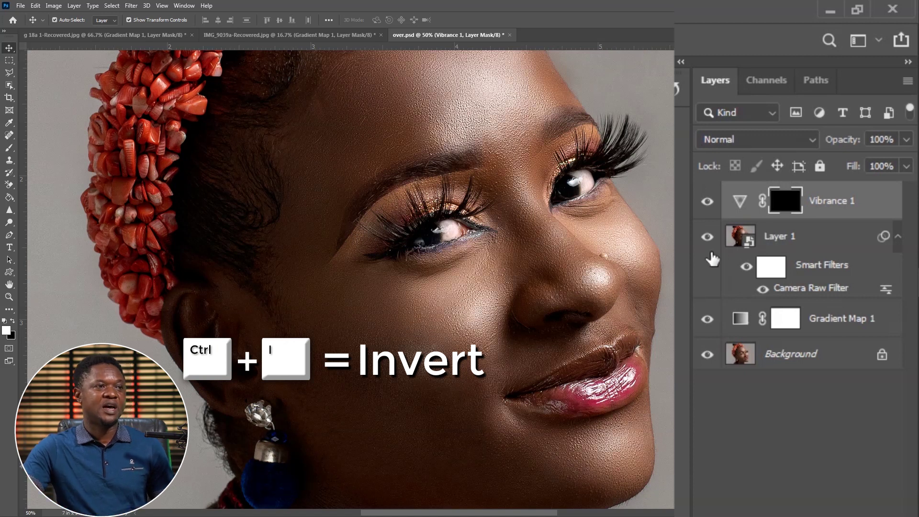
{"action": "left_click", "coordinate": [18, 225]}
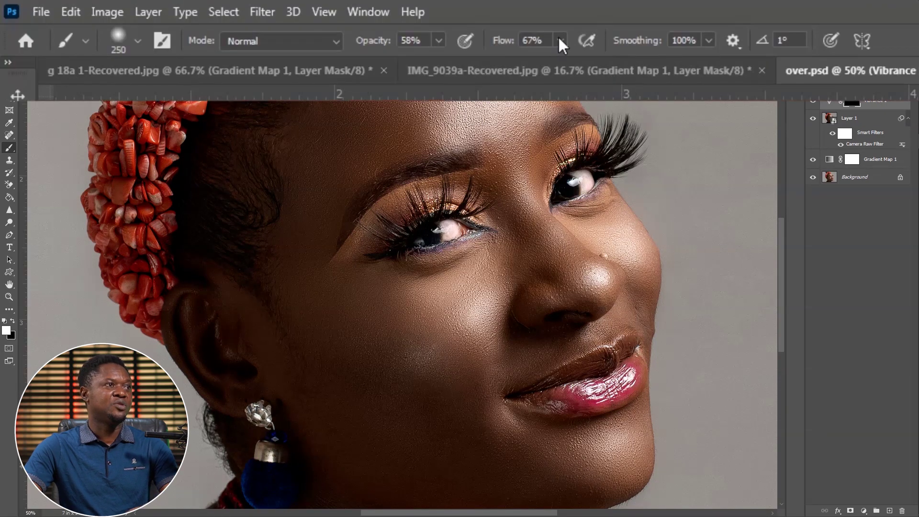
- Set the brush Opacity and Flow to 60%
{"action": "left_click", "coordinate": [423, 40]}
{"action": "type", "text": "6"}
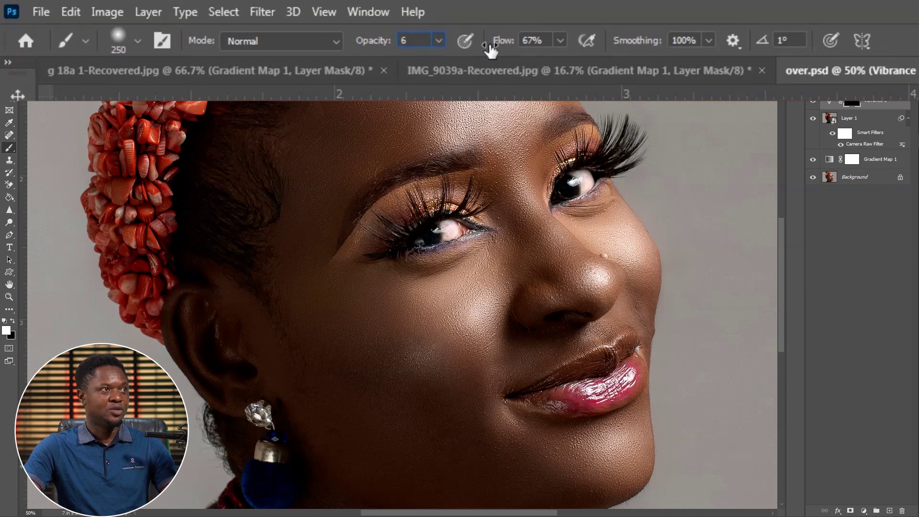
{"action": "type", "text": "0"}
{"action": "left_click", "coordinate": [543, 39]}
{"action": "type", "text": "60"}
{"action": "key", "text": "Return"}
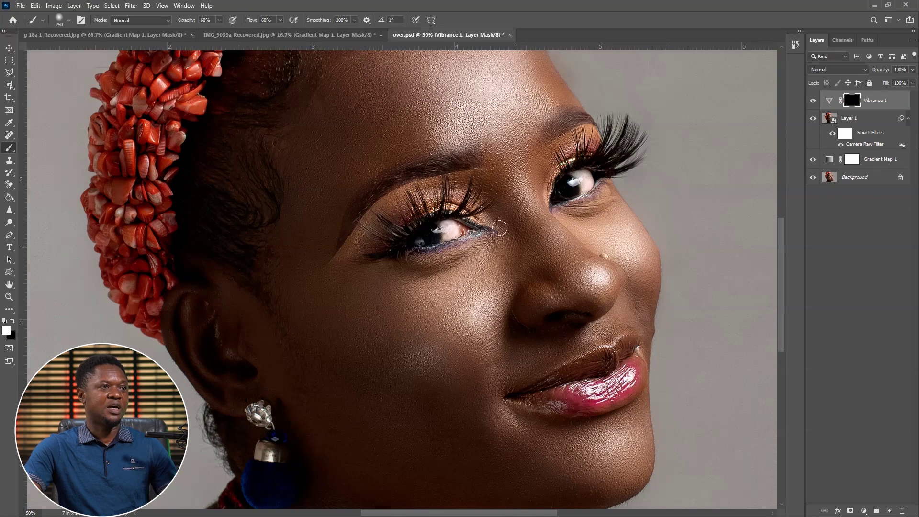
- Paint white into the Vibrance mask over the face skin, checking the whole portrait
{"action": "mouse_move", "coordinate": [498, 215]}
{"action": "left_mouse_down"}
{"action": "mouse_move", "coordinate": [503, 220]}
{"action": "mouse_move", "coordinate": [482, 191]}
{"action": "mouse_move", "coordinate": [542, 271]}
{"action": "mouse_move", "coordinate": [517, 335]}
{"action": "mouse_move", "coordinate": [560, 324]}
{"action": "left_mouse_up"}
{"action": "scroll", "coordinate": [492, 369], "scroll_direction": "down", "scroll_amount": 3}
{"action": "scroll", "coordinate": [493, 369], "scroll_direction": "left", "scroll_amount": 1}
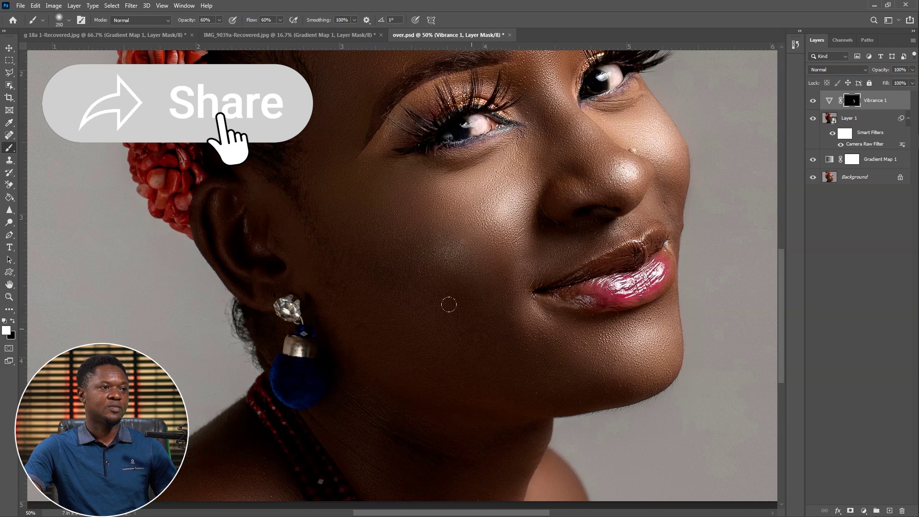
{"action": "scroll", "coordinate": [448, 318], "scroll_direction": "down", "scroll_amount": 2}
{"action": "key", "text": "bracketright"}
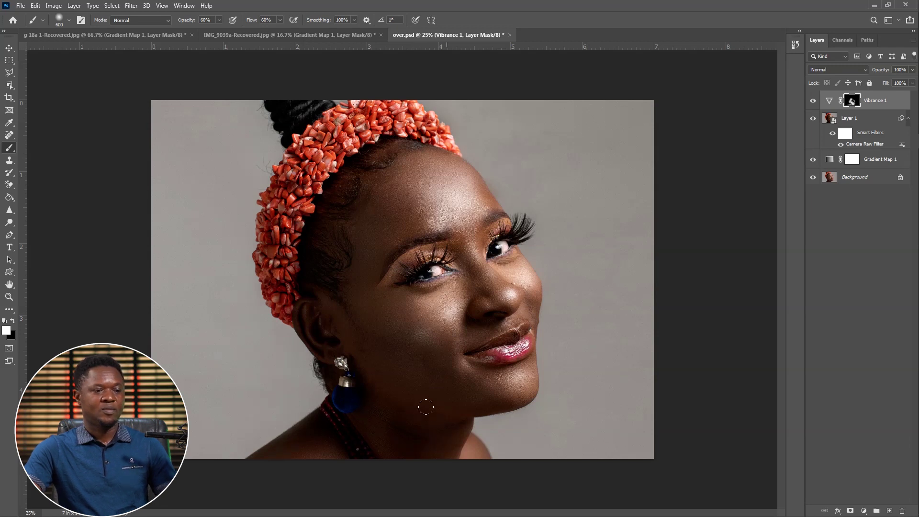
{"action": "key", "text": "ctrl+plus"}
{"action": "key", "text": "ctrl+plus"}
{"action": "left_click_drag", "start_coordinate": [515, 436], "coordinate": [506, 378]}
{"action": "key", "text": "ctrl+minus"}
{"action": "key", "text": "ctrl+minus"}
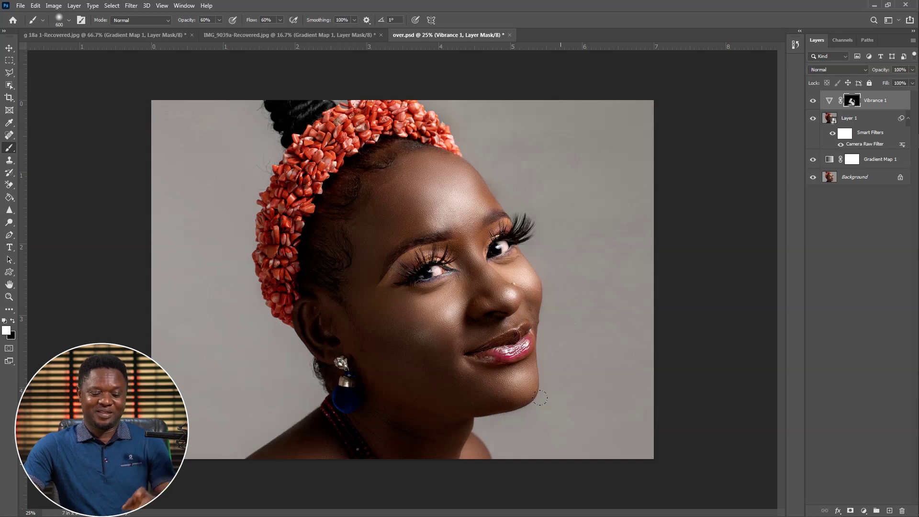
{"action": "key", "text": "ctrl+plus"}
{"action": "key", "text": "ctrl+plus"}
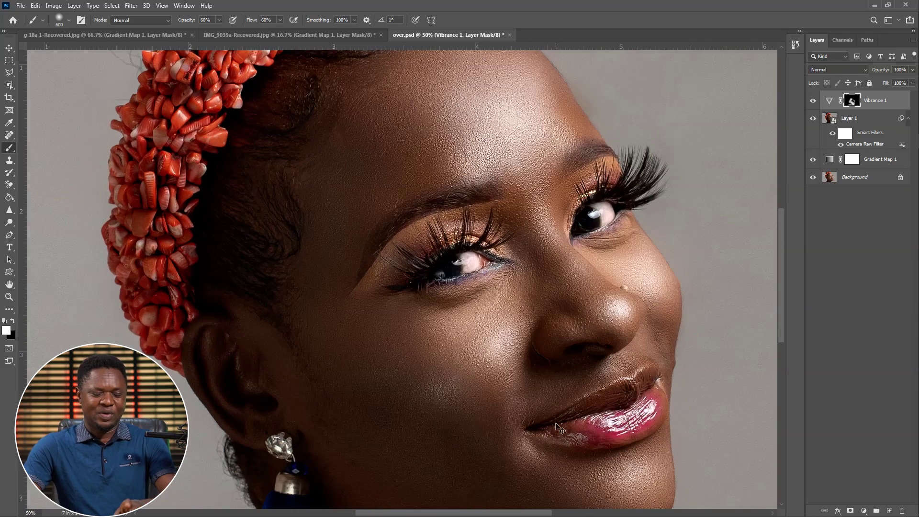
{"action": "scroll", "coordinate": [462, 256], "scroll_direction": "up", "scroll_amount": 1}
{"action": "left_click_drag", "start_coordinate": [462, 256], "coordinate": [339, 226]}
{"action": "key", "text": "ctrl+minus"}
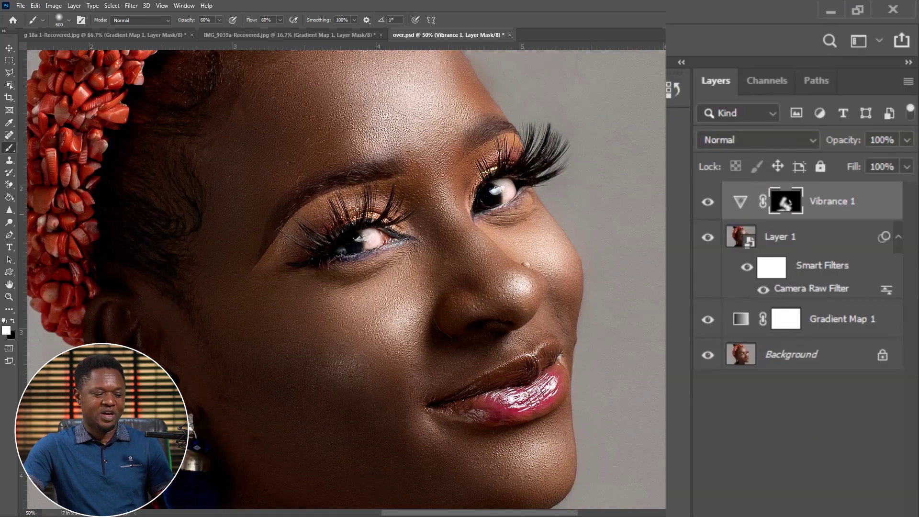
{"action": "left_click", "coordinate": [708, 355], "text": "alt"}
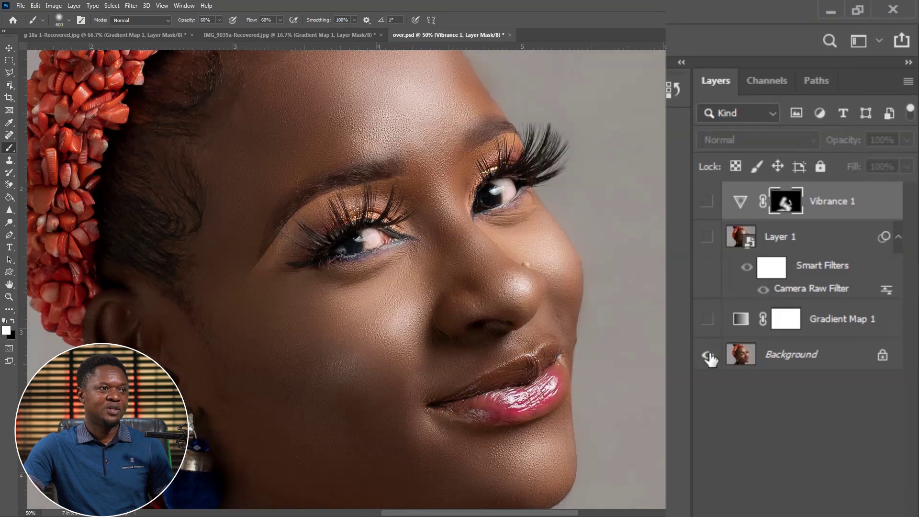
{"action": "left_click", "coordinate": [709, 357], "text": "alt"}
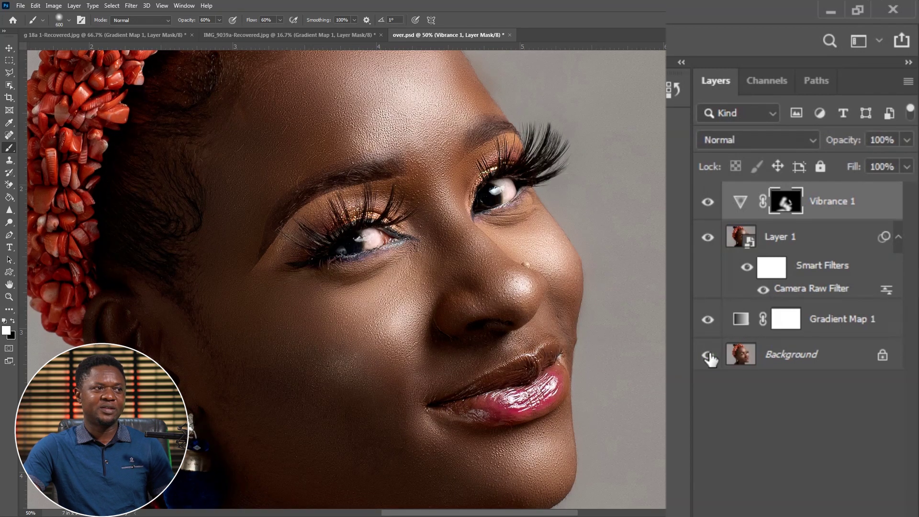
{"action": "left_click", "coordinate": [708, 357], "text": "alt"}
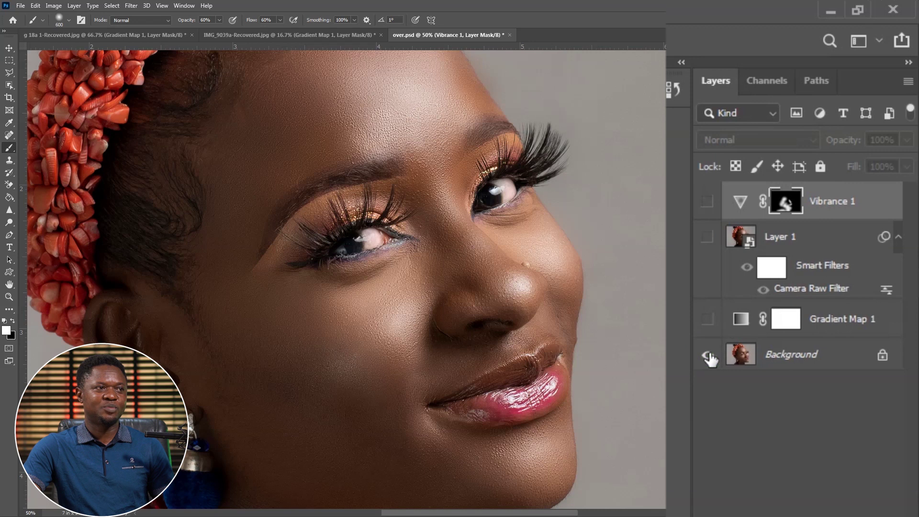
{"action": "left_click", "coordinate": [708, 357], "text": "alt"}
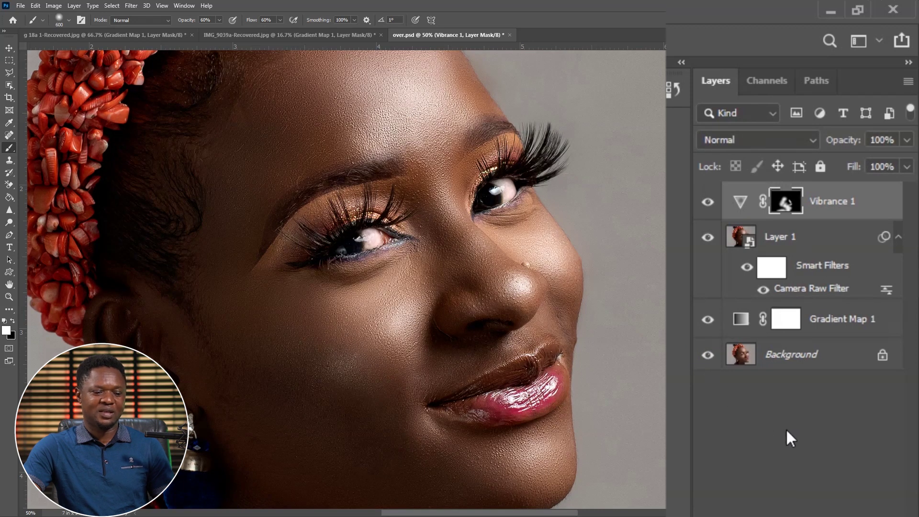
{"action": "key", "text": "ctrl+plus"}
{"action": "left_click_drag", "start_coordinate": [531, 296], "coordinate": [660, 275]}
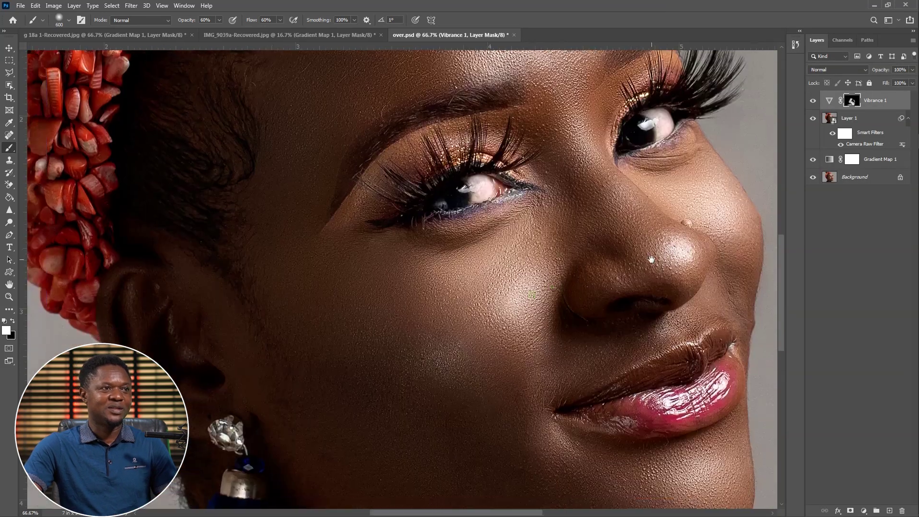